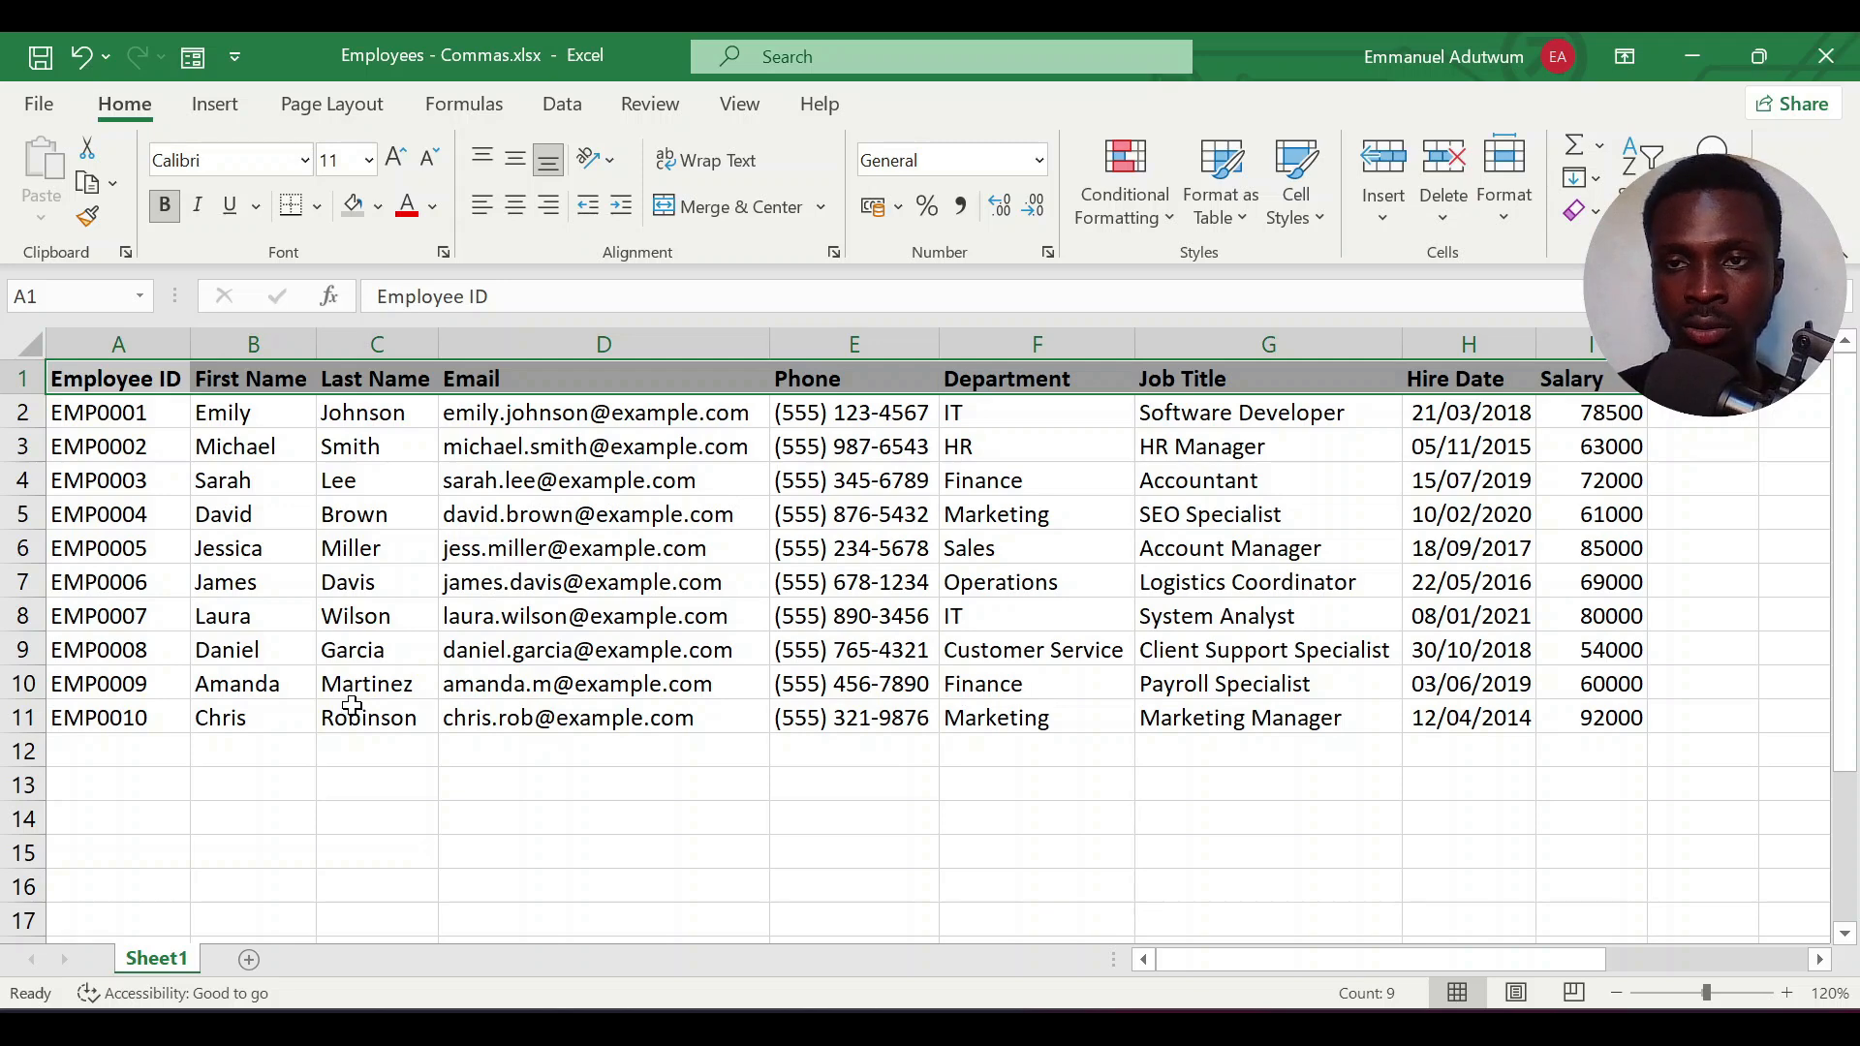
Create a PivotTable from the range A1:I11 on Sheet1, placed in the existing worksheet at cell A13
{"action": "left_click", "coordinate": [215, 104]}
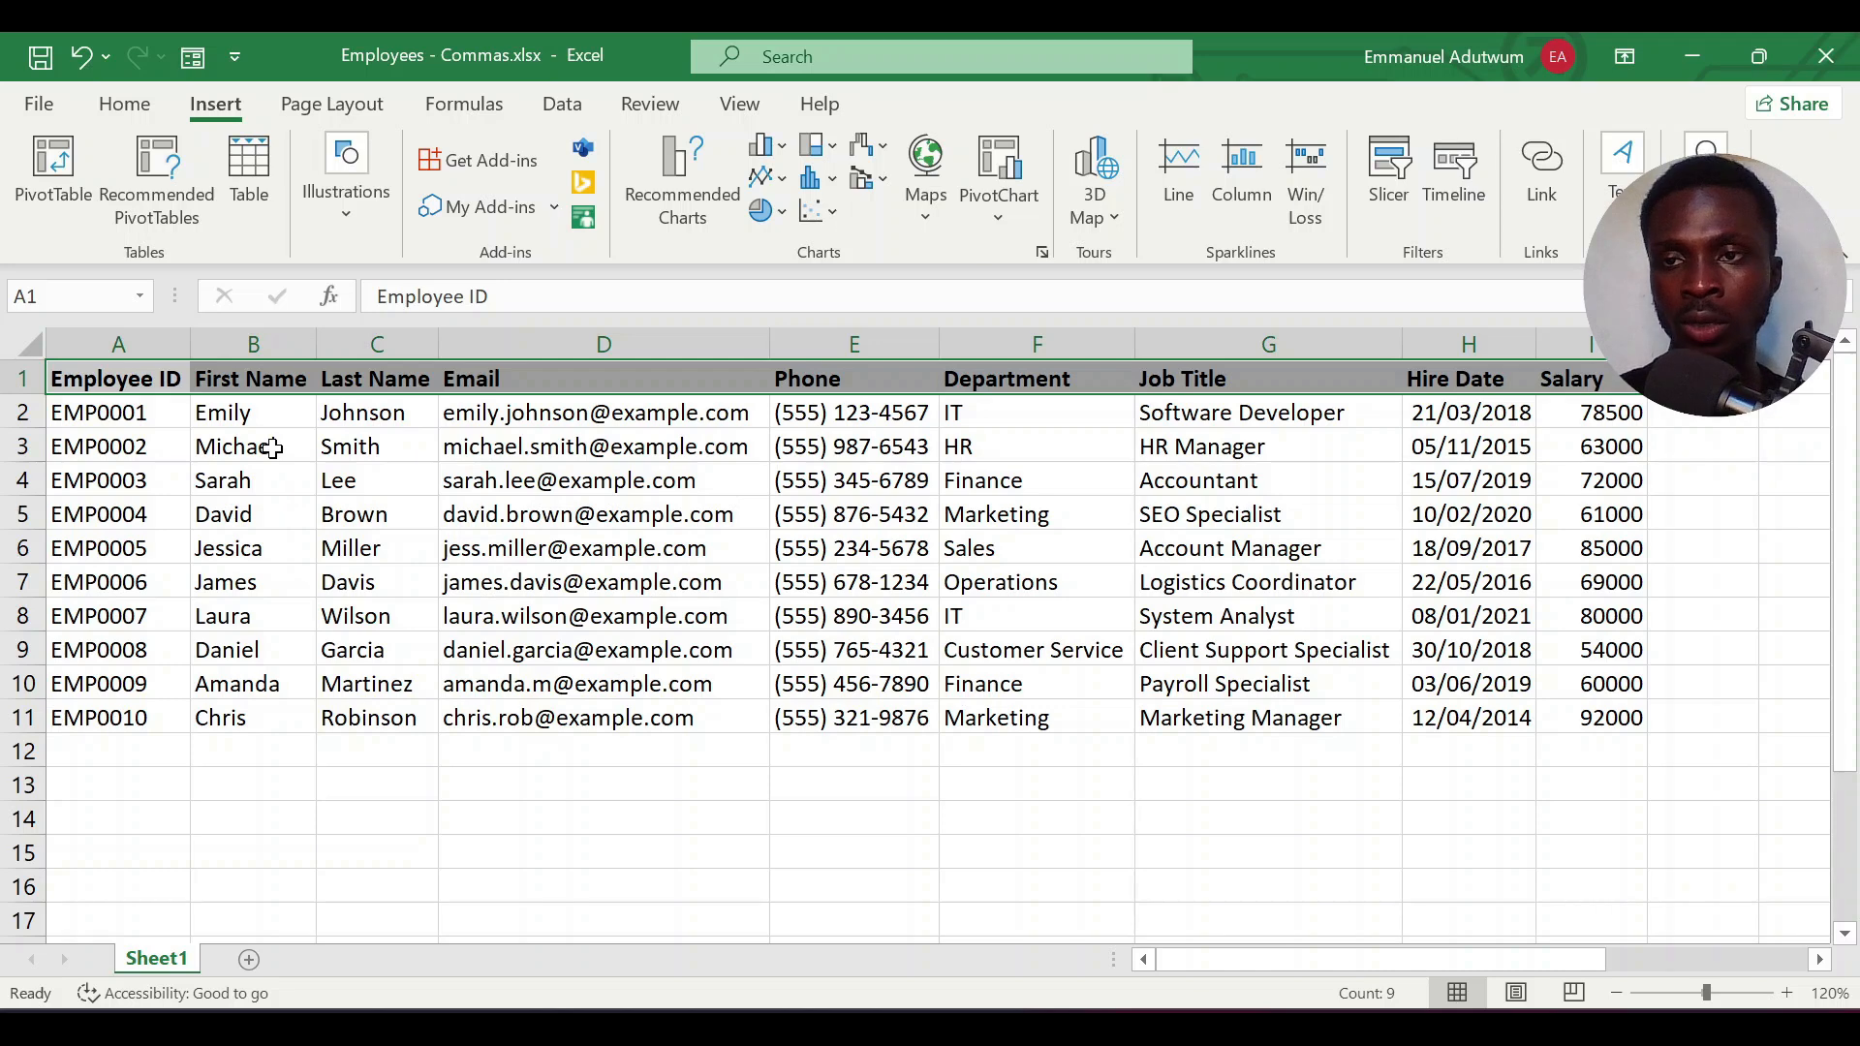
{"action": "left_click", "coordinate": [54, 190]}
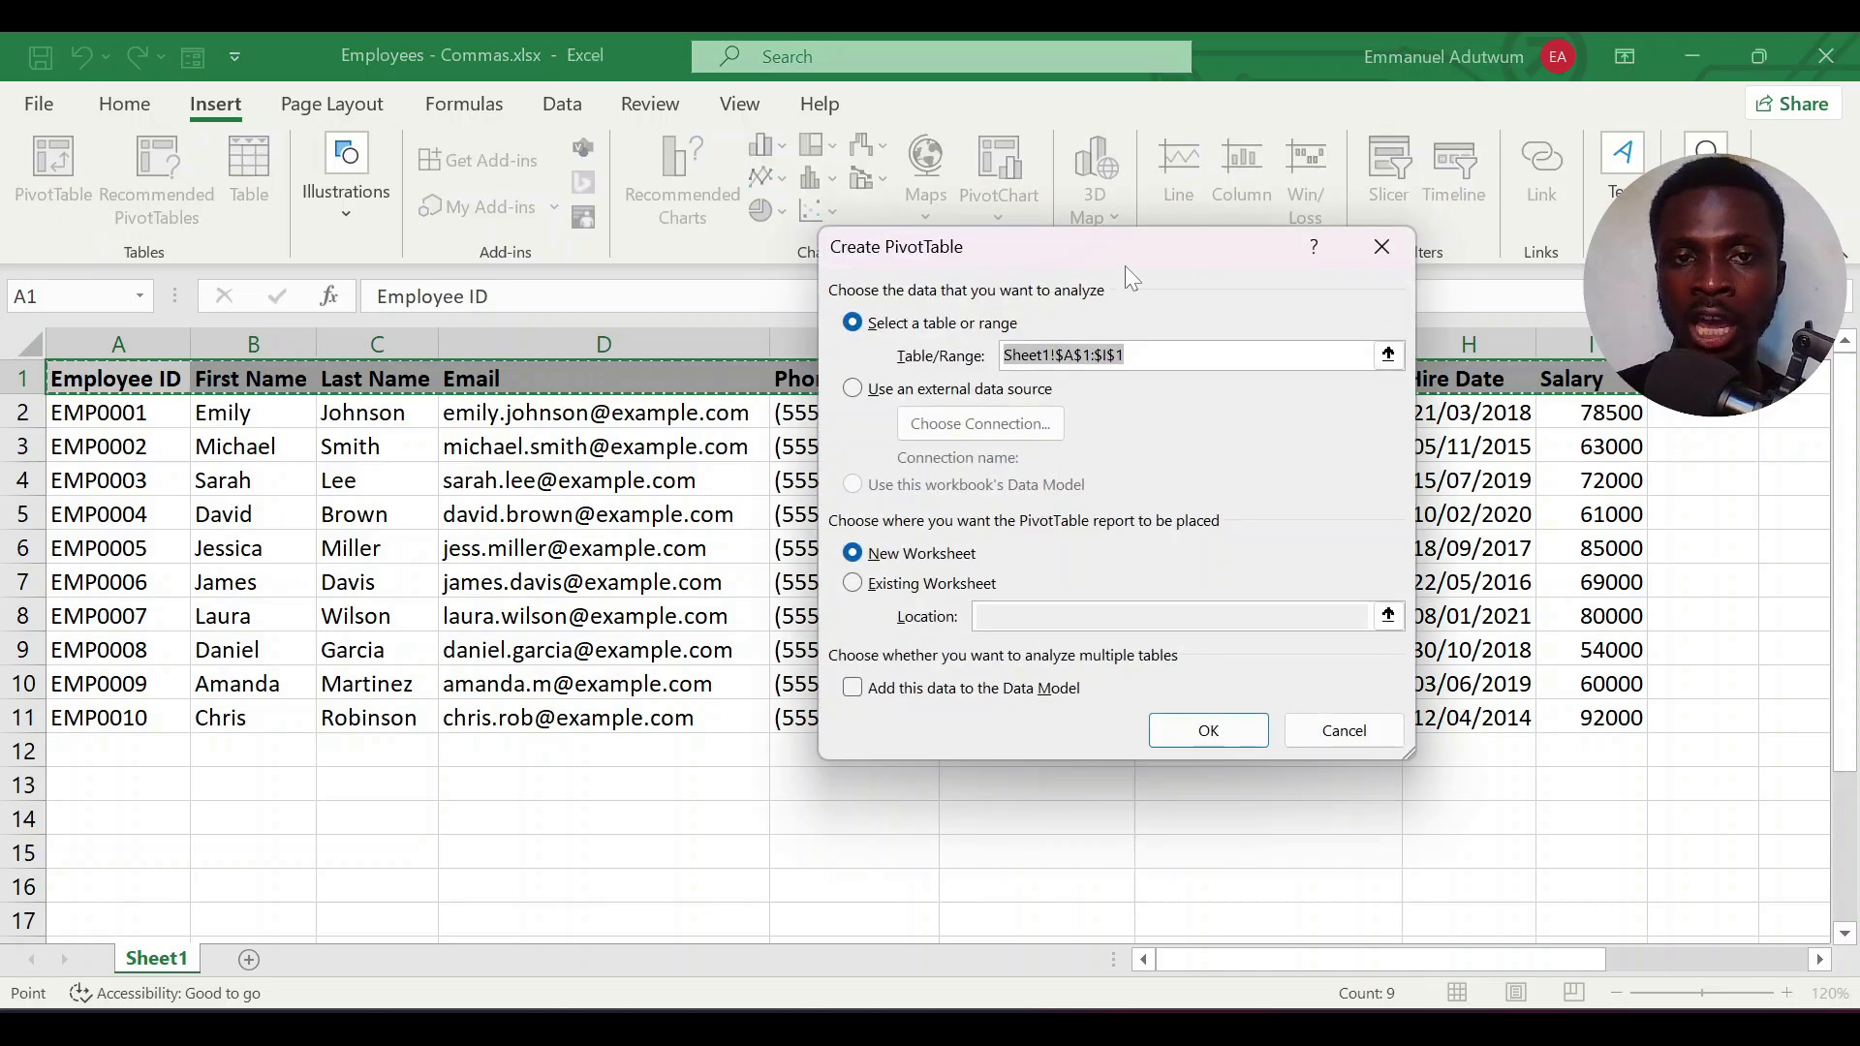
{"action": "left_click_drag", "start_coordinate": [1129, 253], "coordinate": [858, 288]}
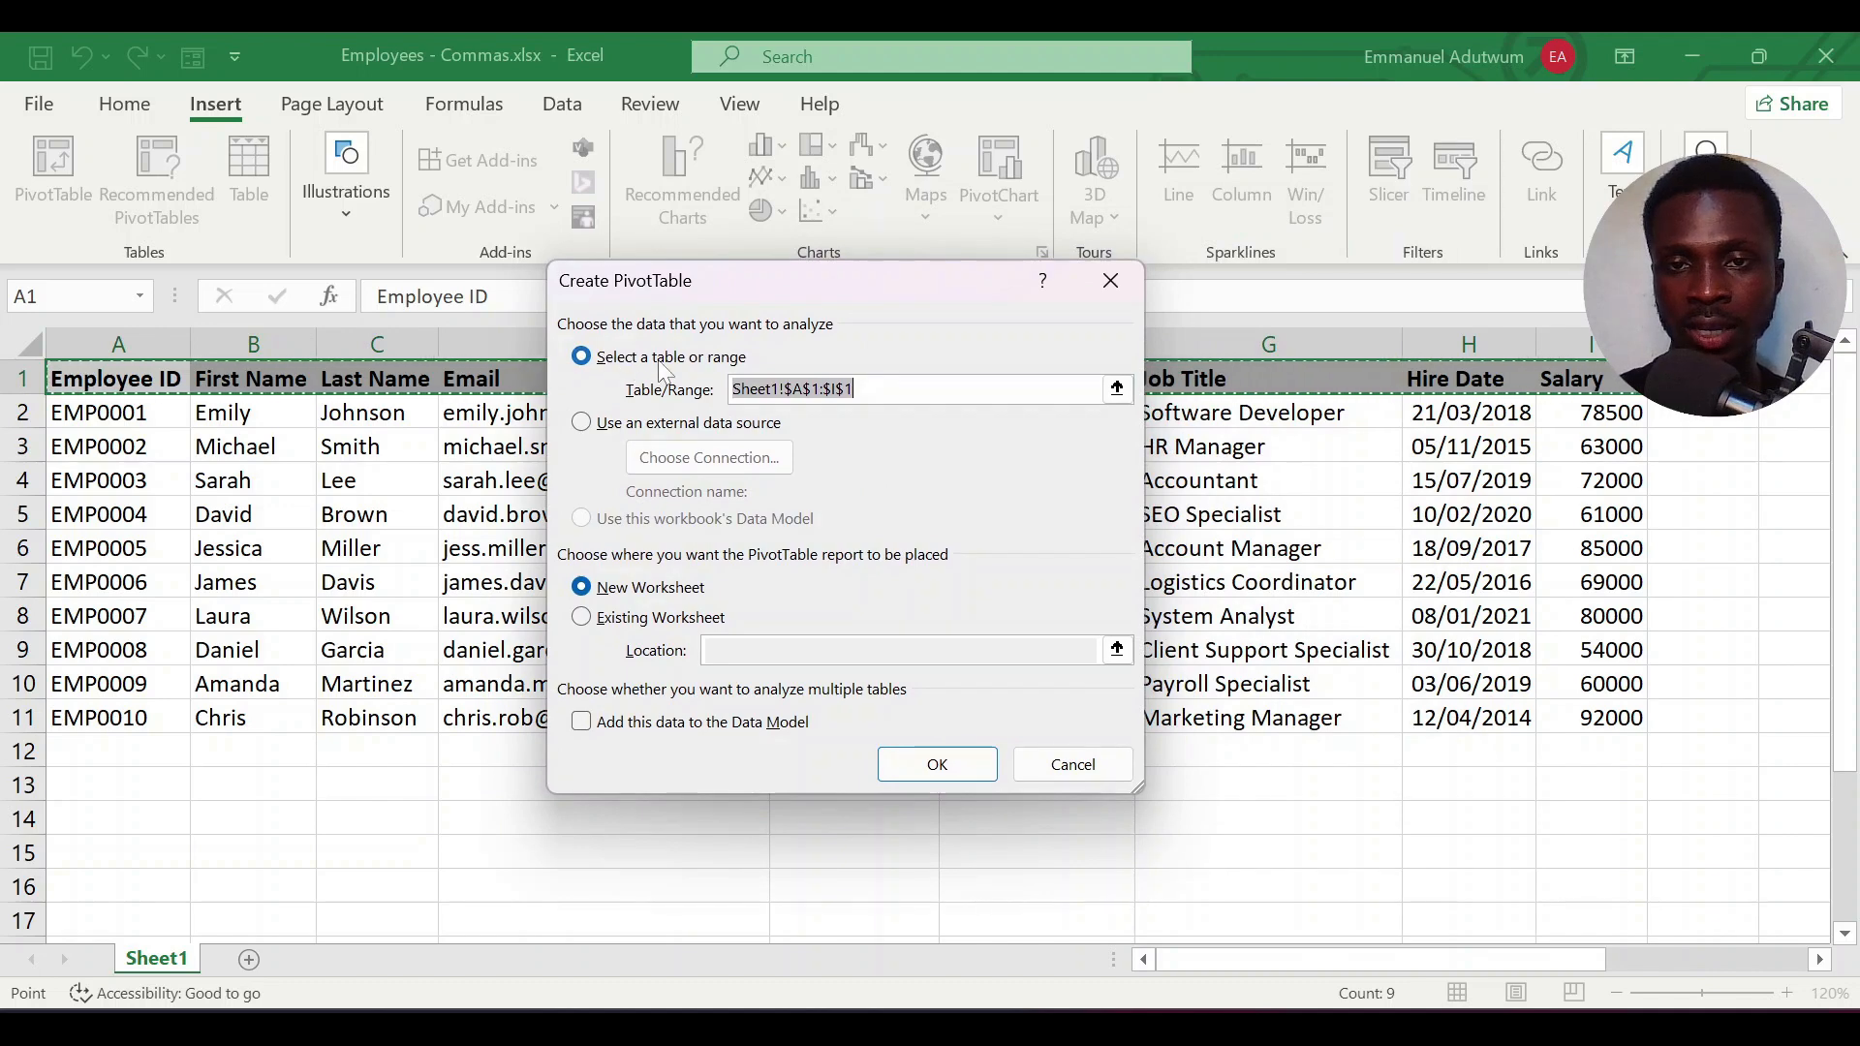
{"action": "left_click_drag", "start_coordinate": [824, 281], "coordinate": [1174, 270]}
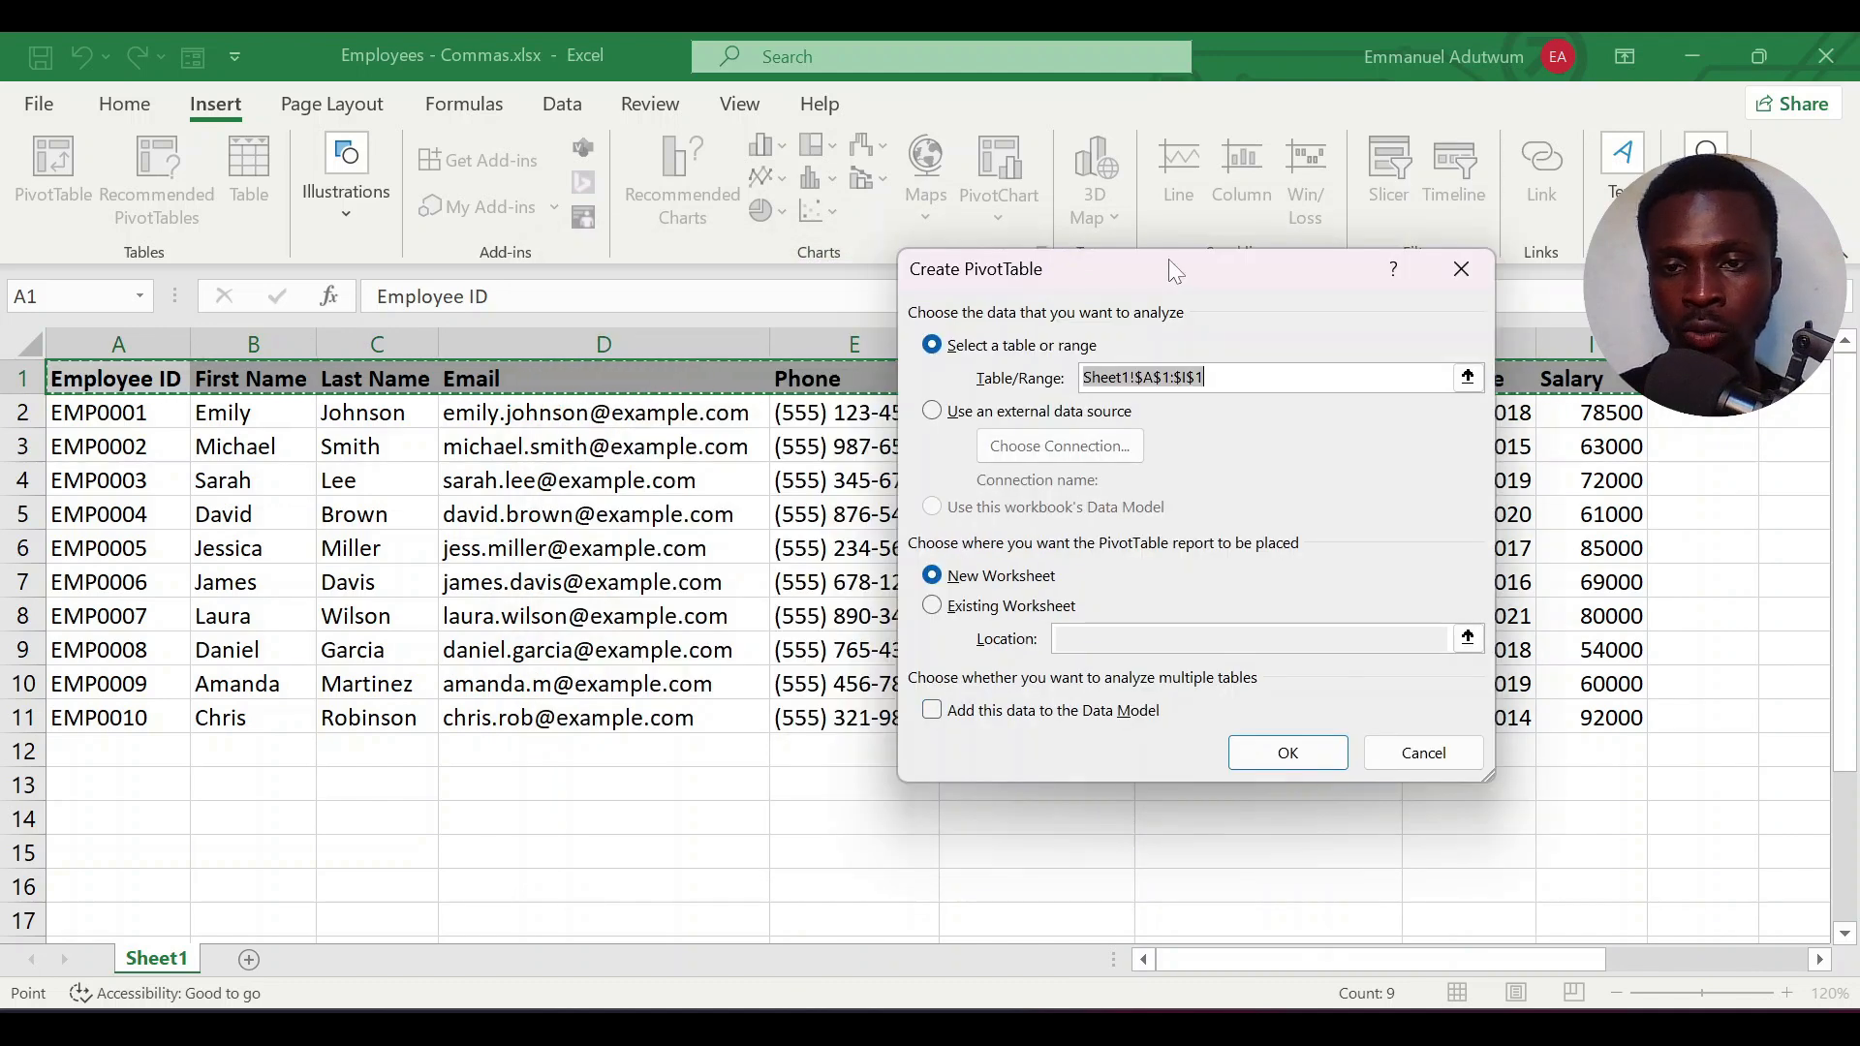
{"action": "left_click_drag", "start_coordinate": [124, 378], "coordinate": [1571, 719]}
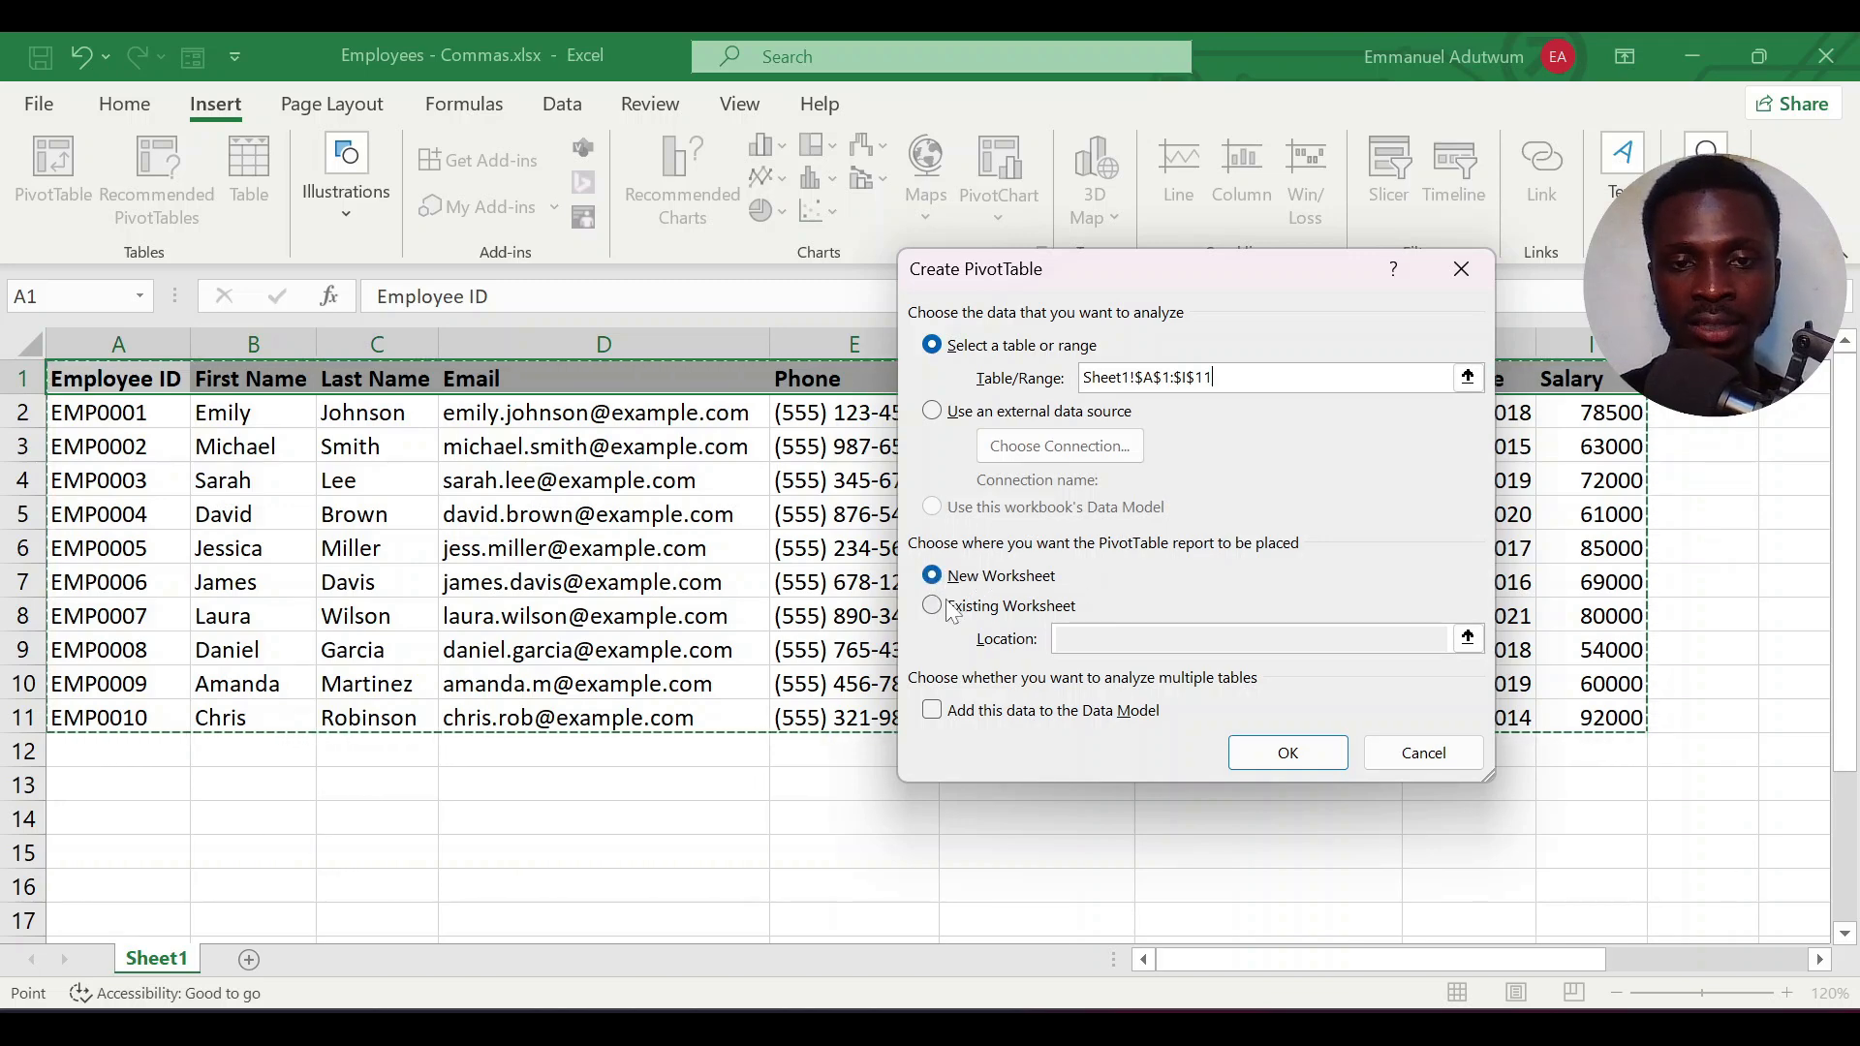
{"action": "left_click", "coordinate": [980, 611]}
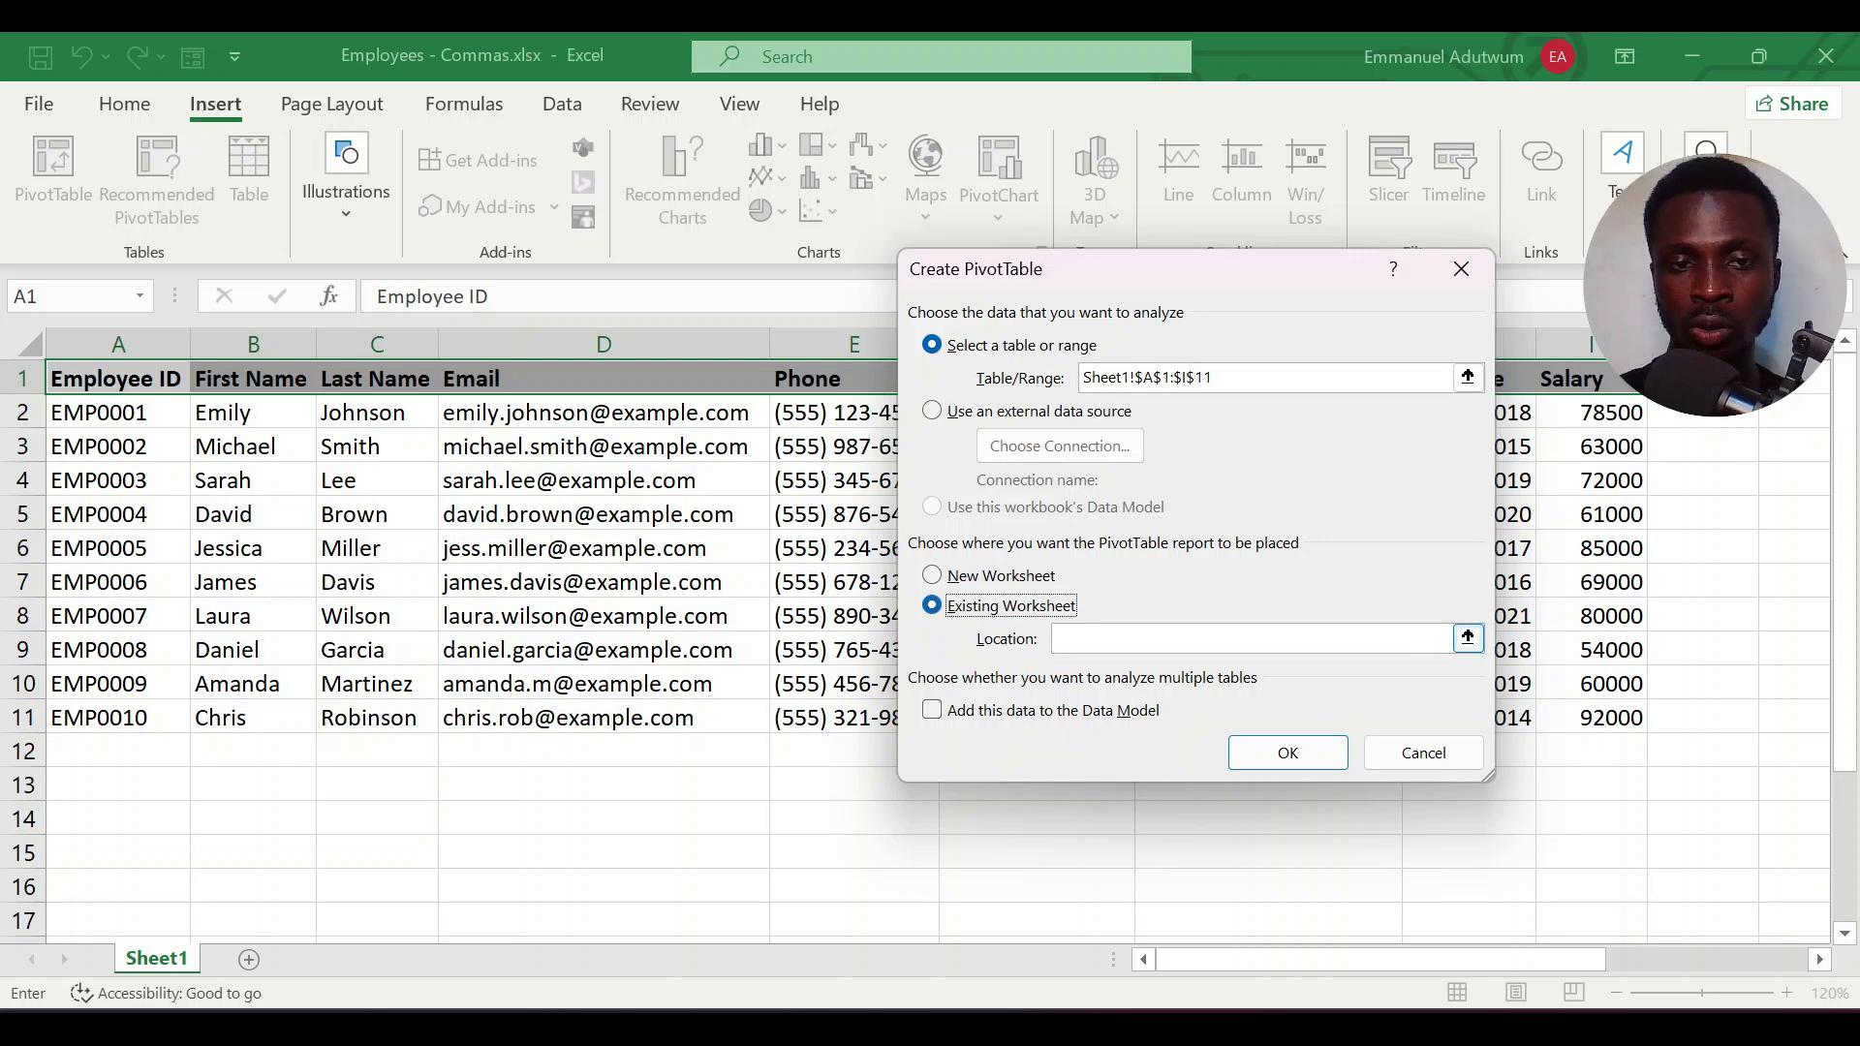
{"action": "key", "text": "Tab"}
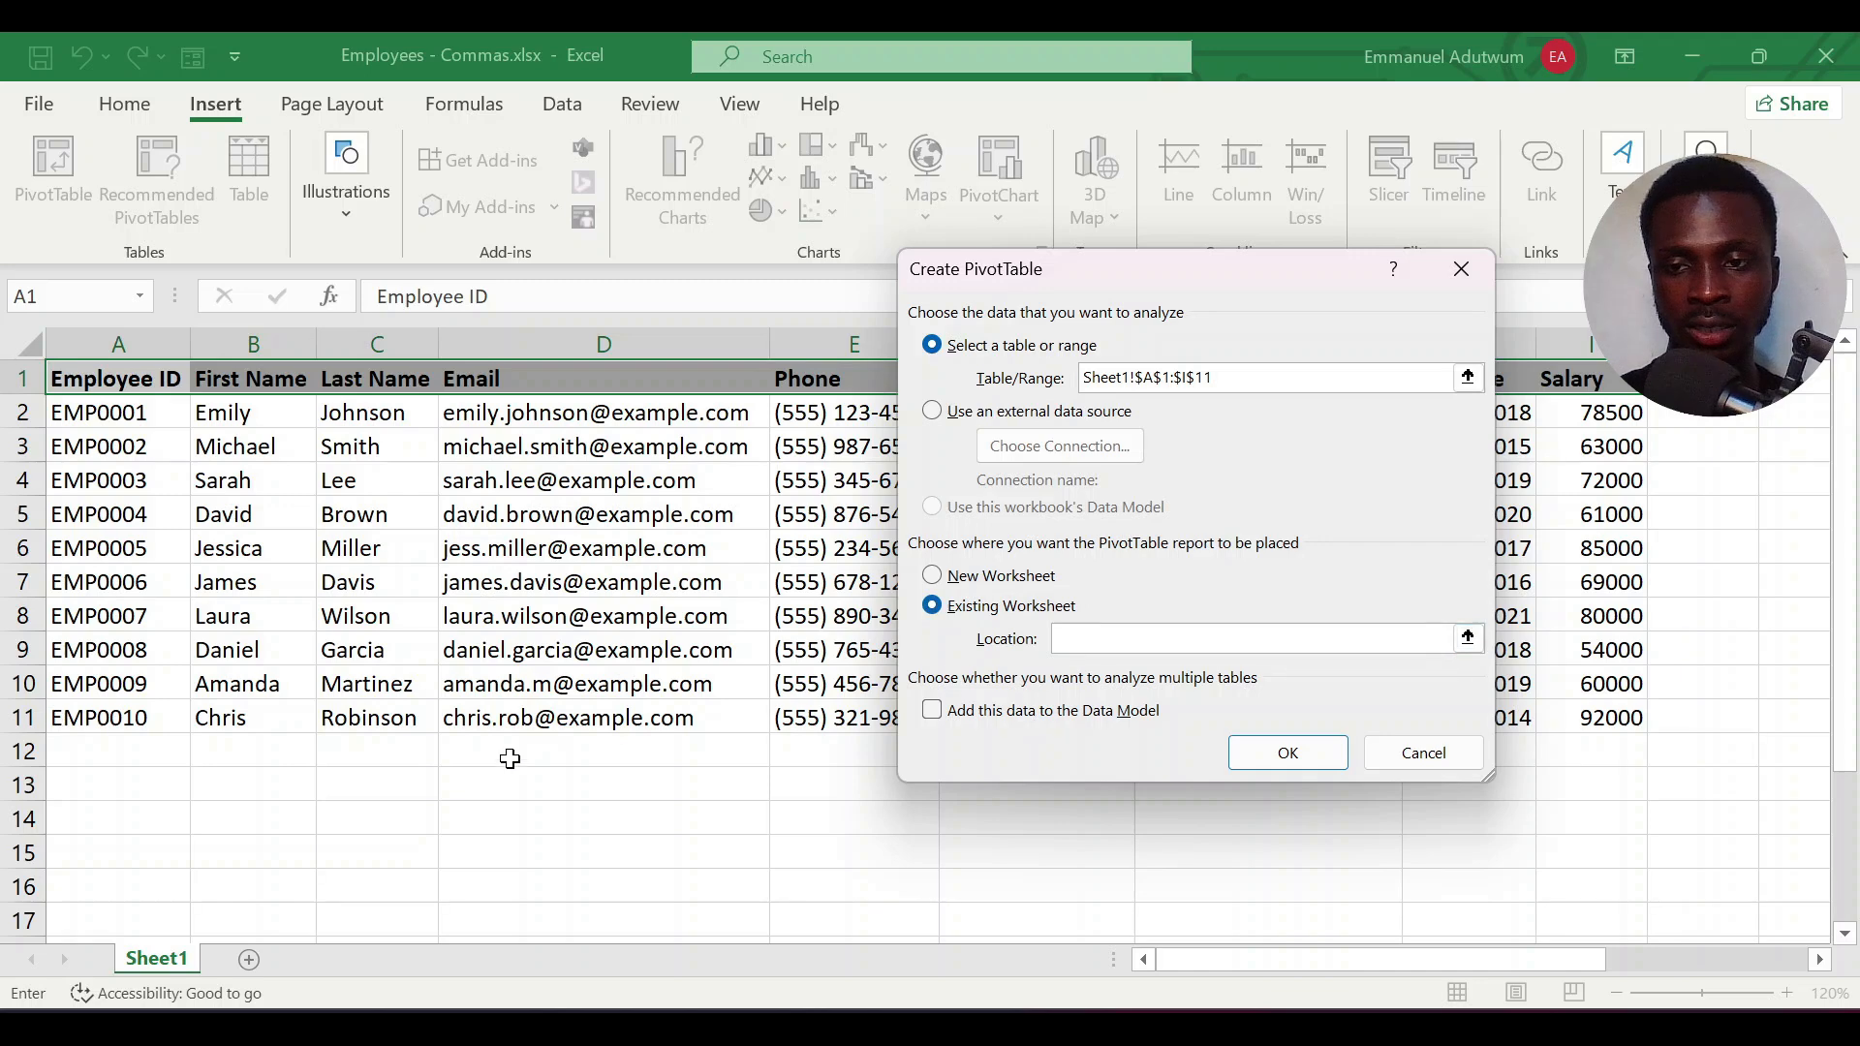
{"action": "left_click", "coordinate": [106, 790]}
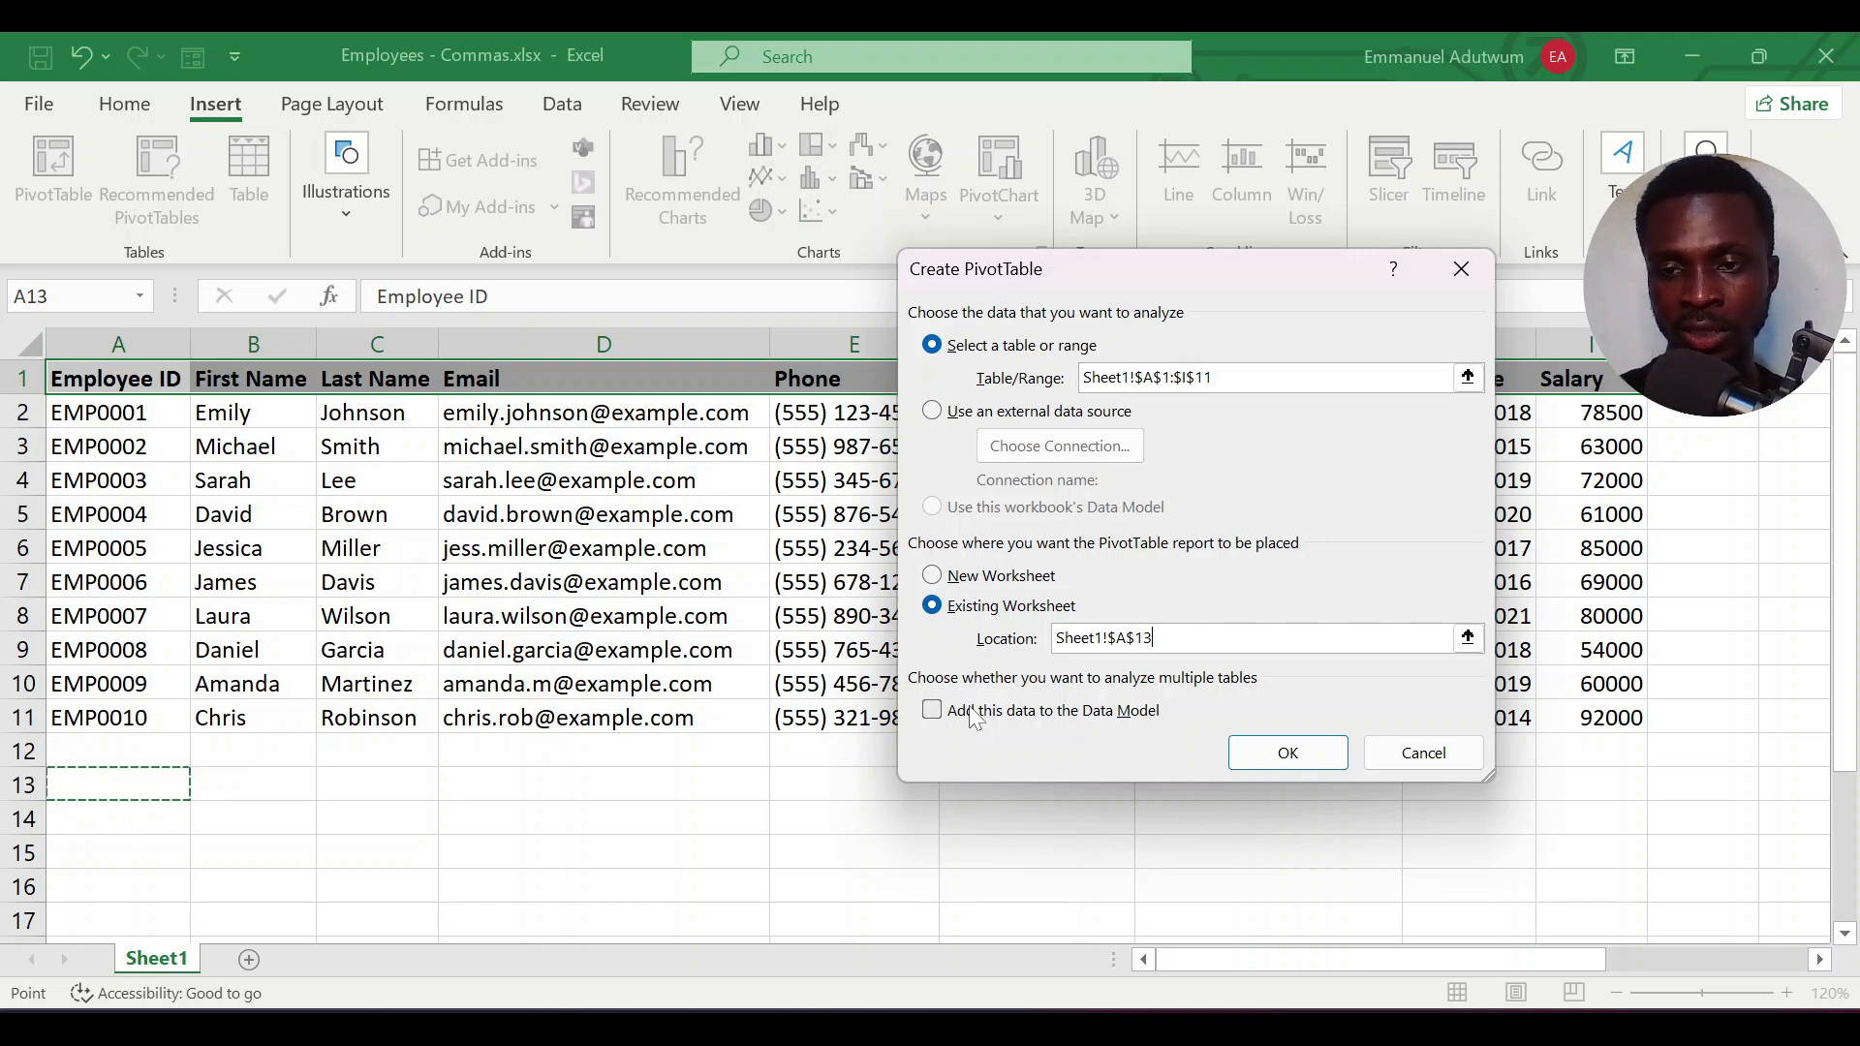
{"action": "left_click", "coordinate": [1286, 755]}
Add Department as the PivotTable's row field and Salary as its summed value field
{"action": "scroll", "coordinate": [594, 786], "scroll_direction": "down", "scroll_amount": 3}
{"action": "scroll", "coordinate": [594, 786], "scroll_direction": "down", "scroll_amount": 3}
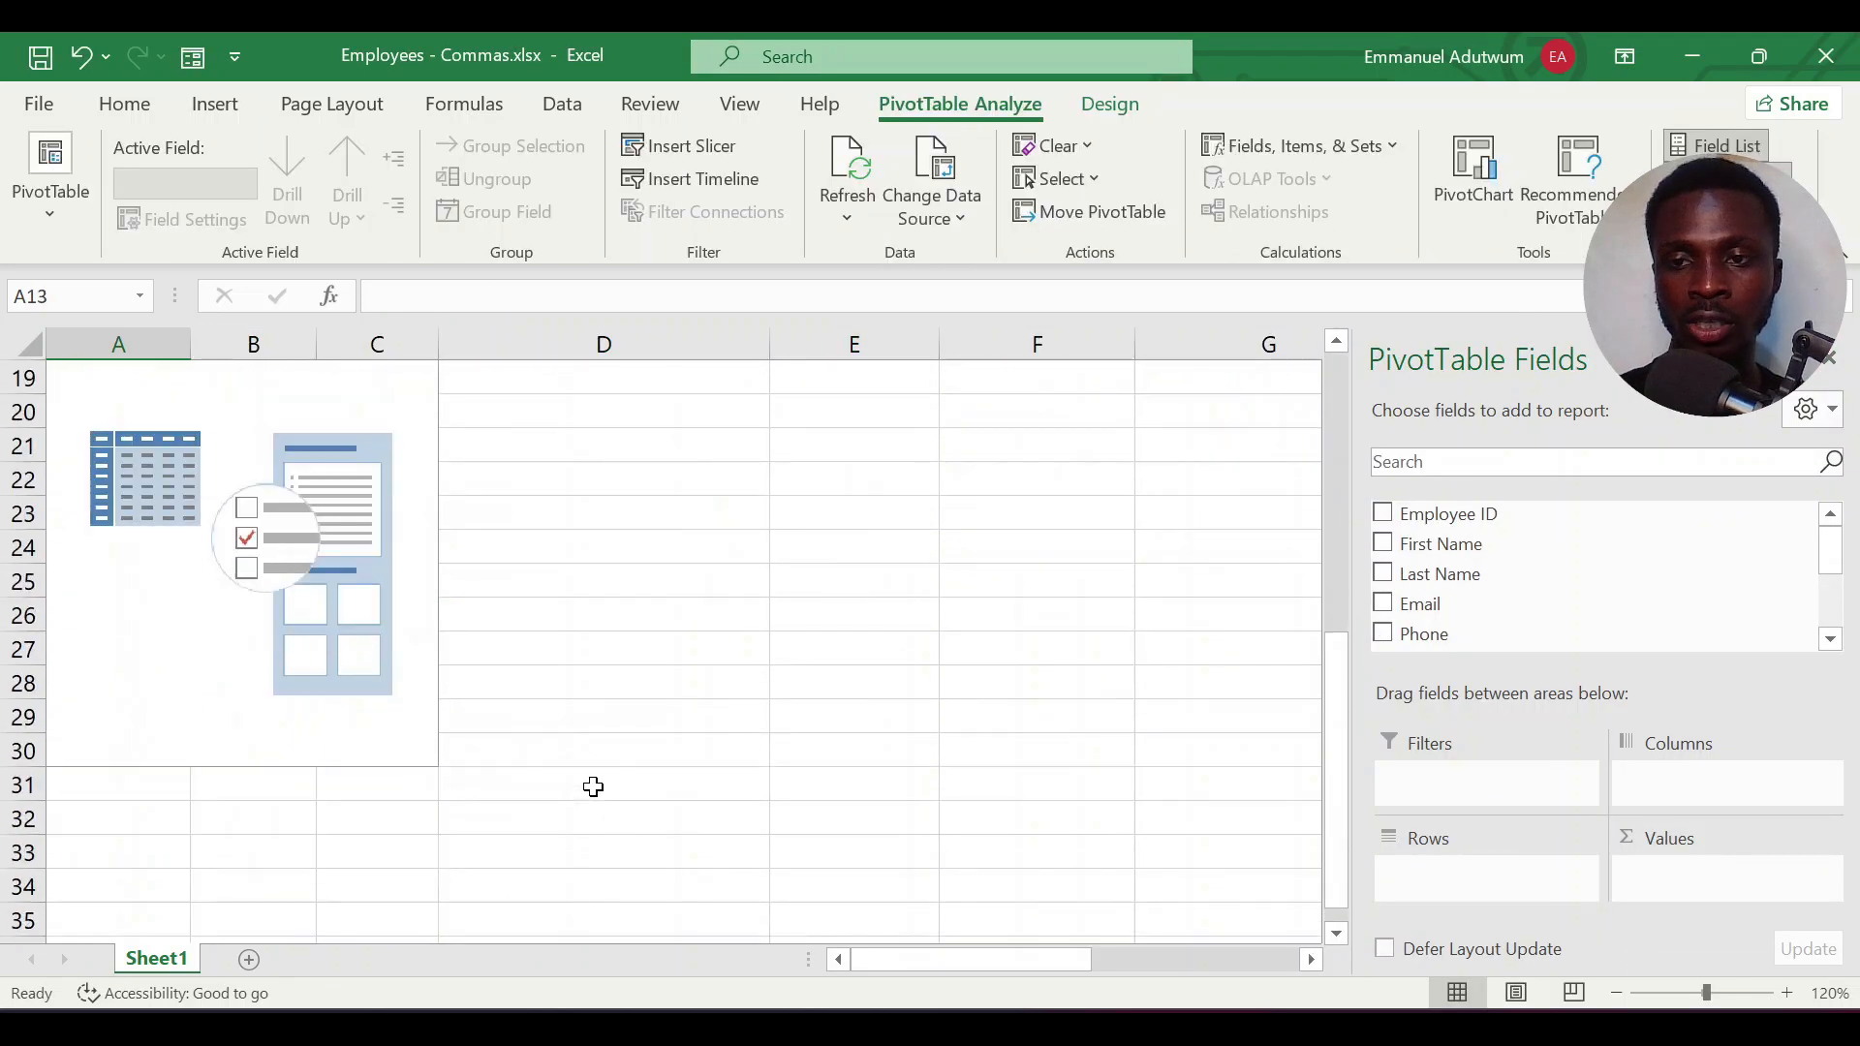
{"action": "scroll", "coordinate": [594, 786], "scroll_direction": "up", "scroll_amount": 3}
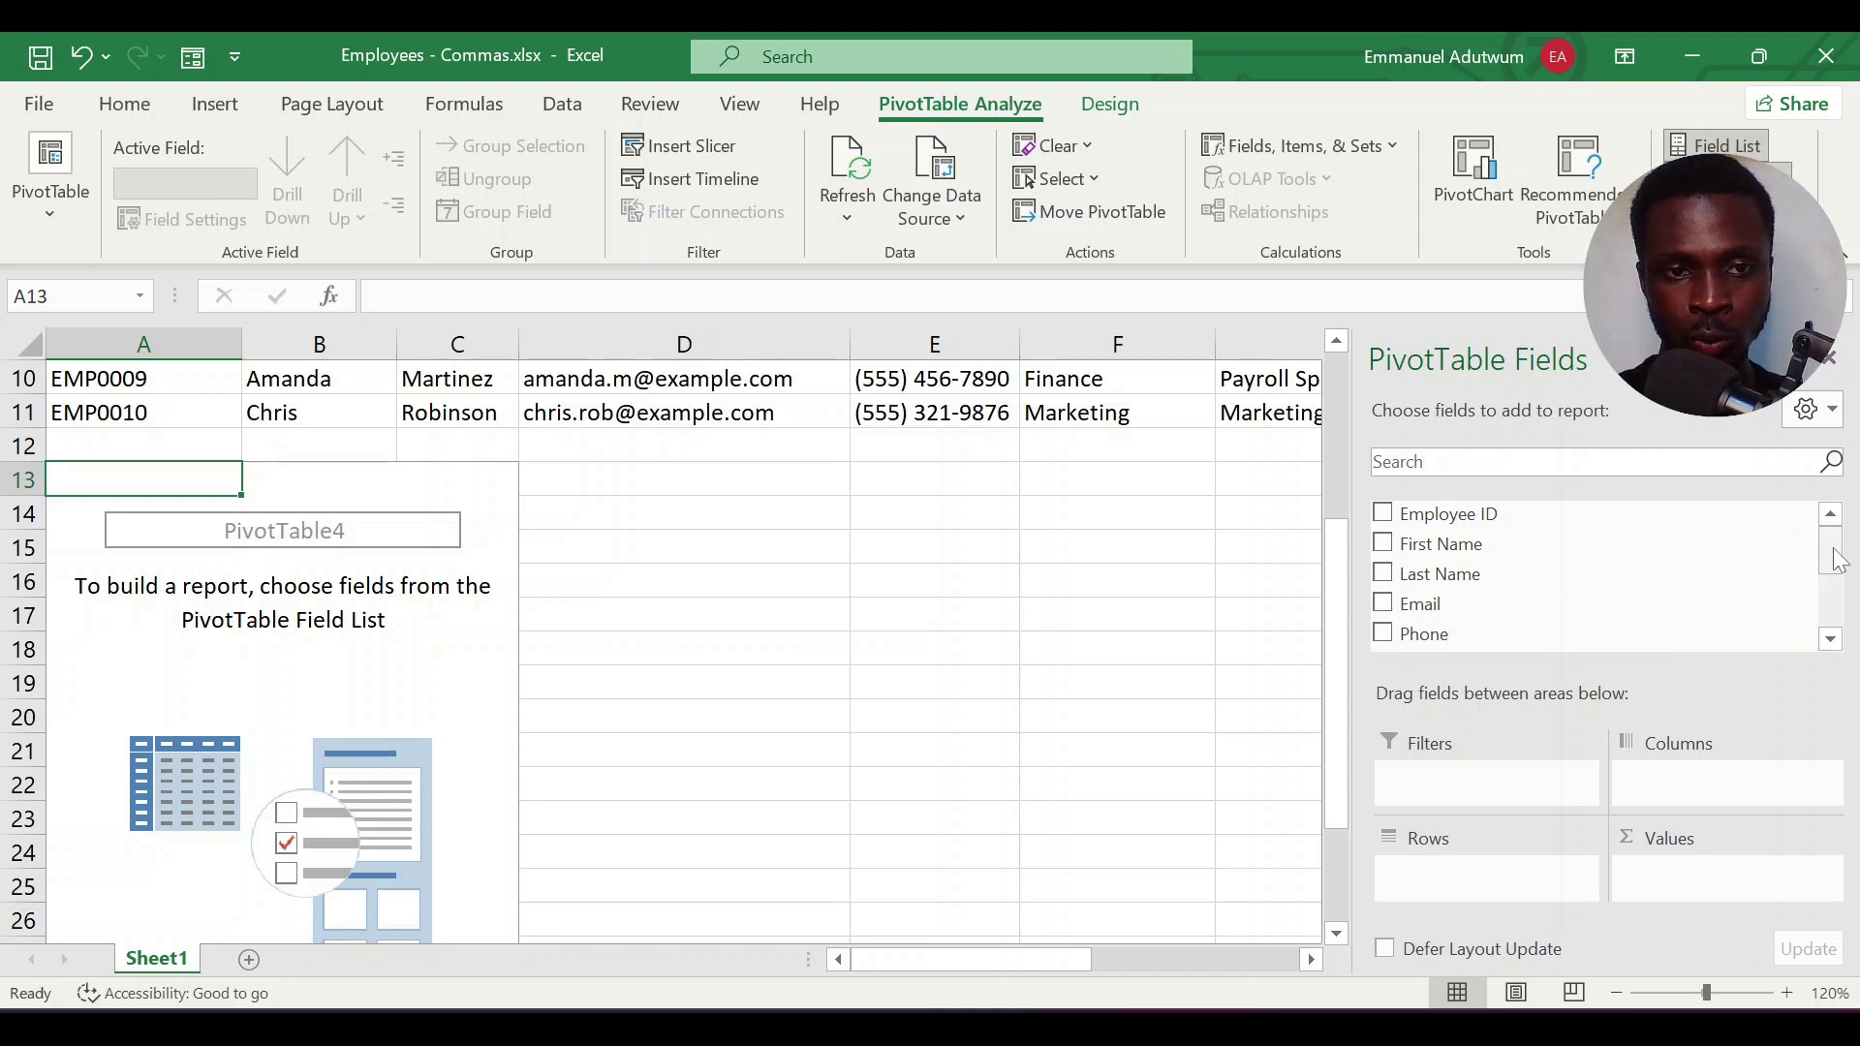
{"action": "left_click_drag", "start_coordinate": [1838, 559], "coordinate": [1832, 591]}
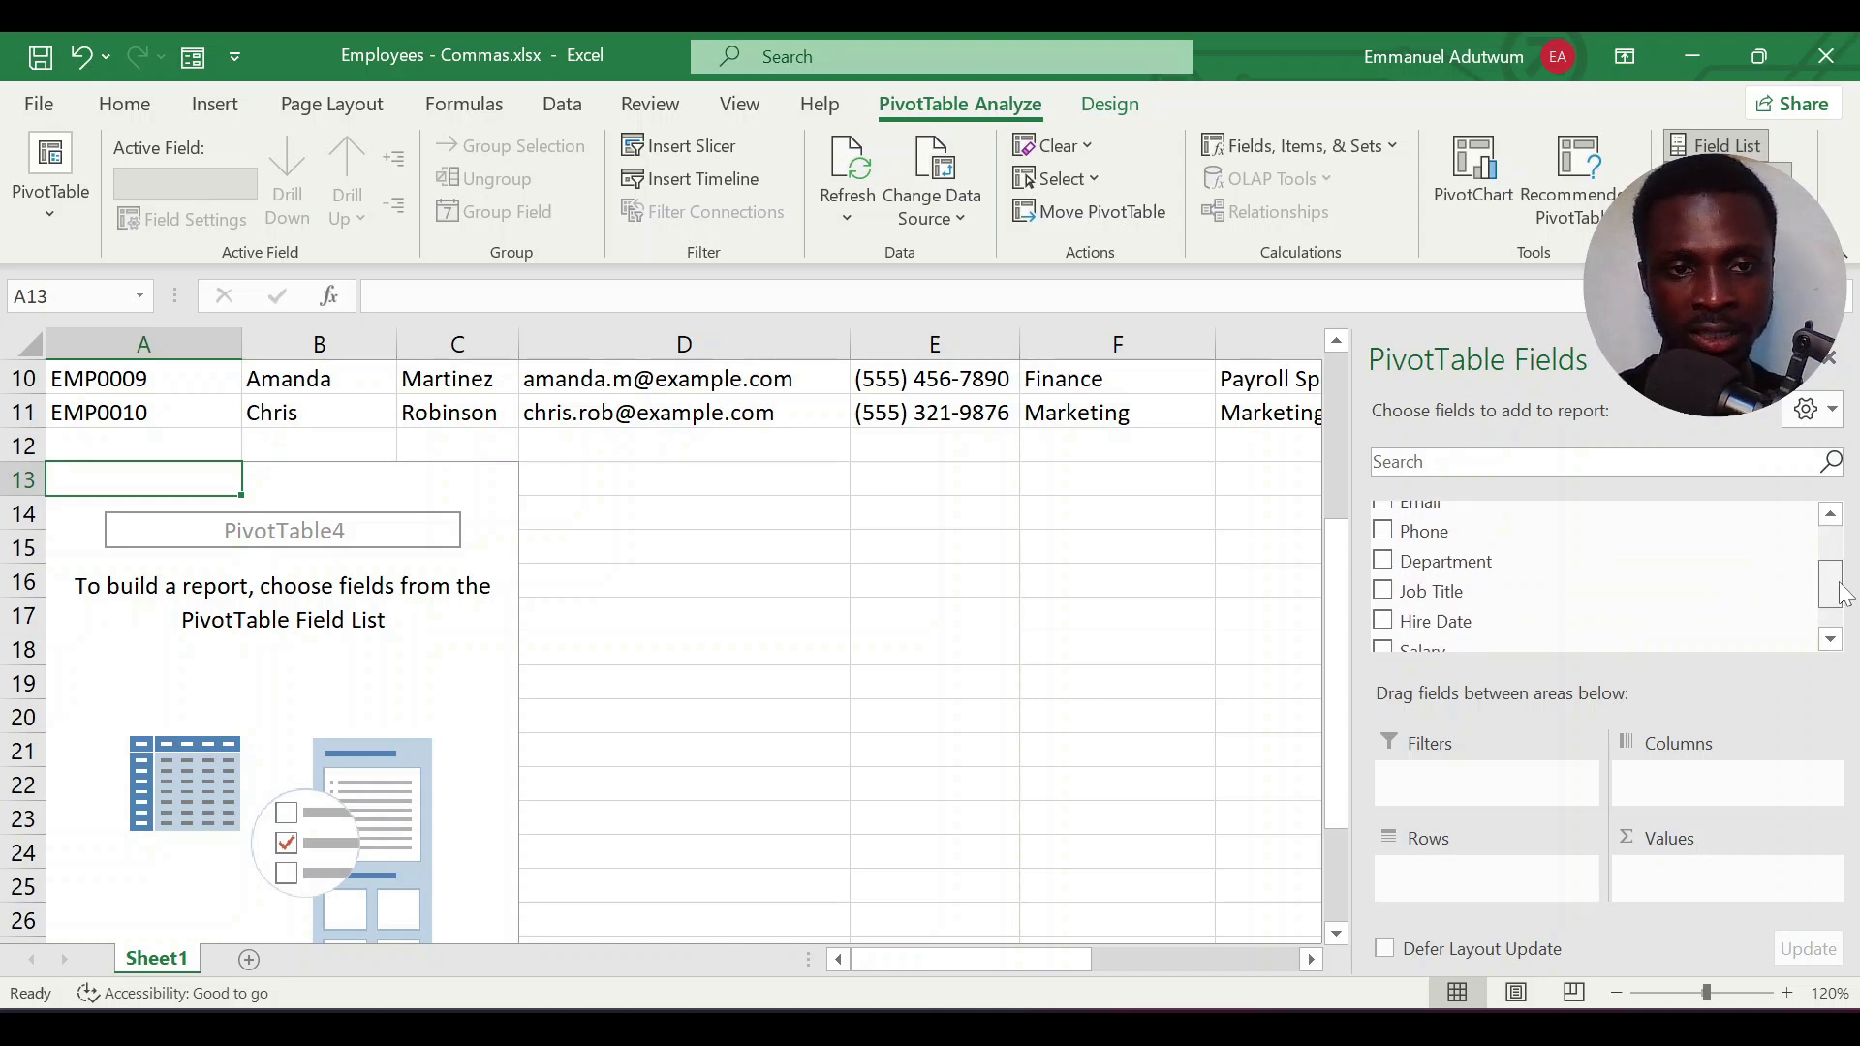
{"action": "left_click", "coordinate": [1383, 563]}
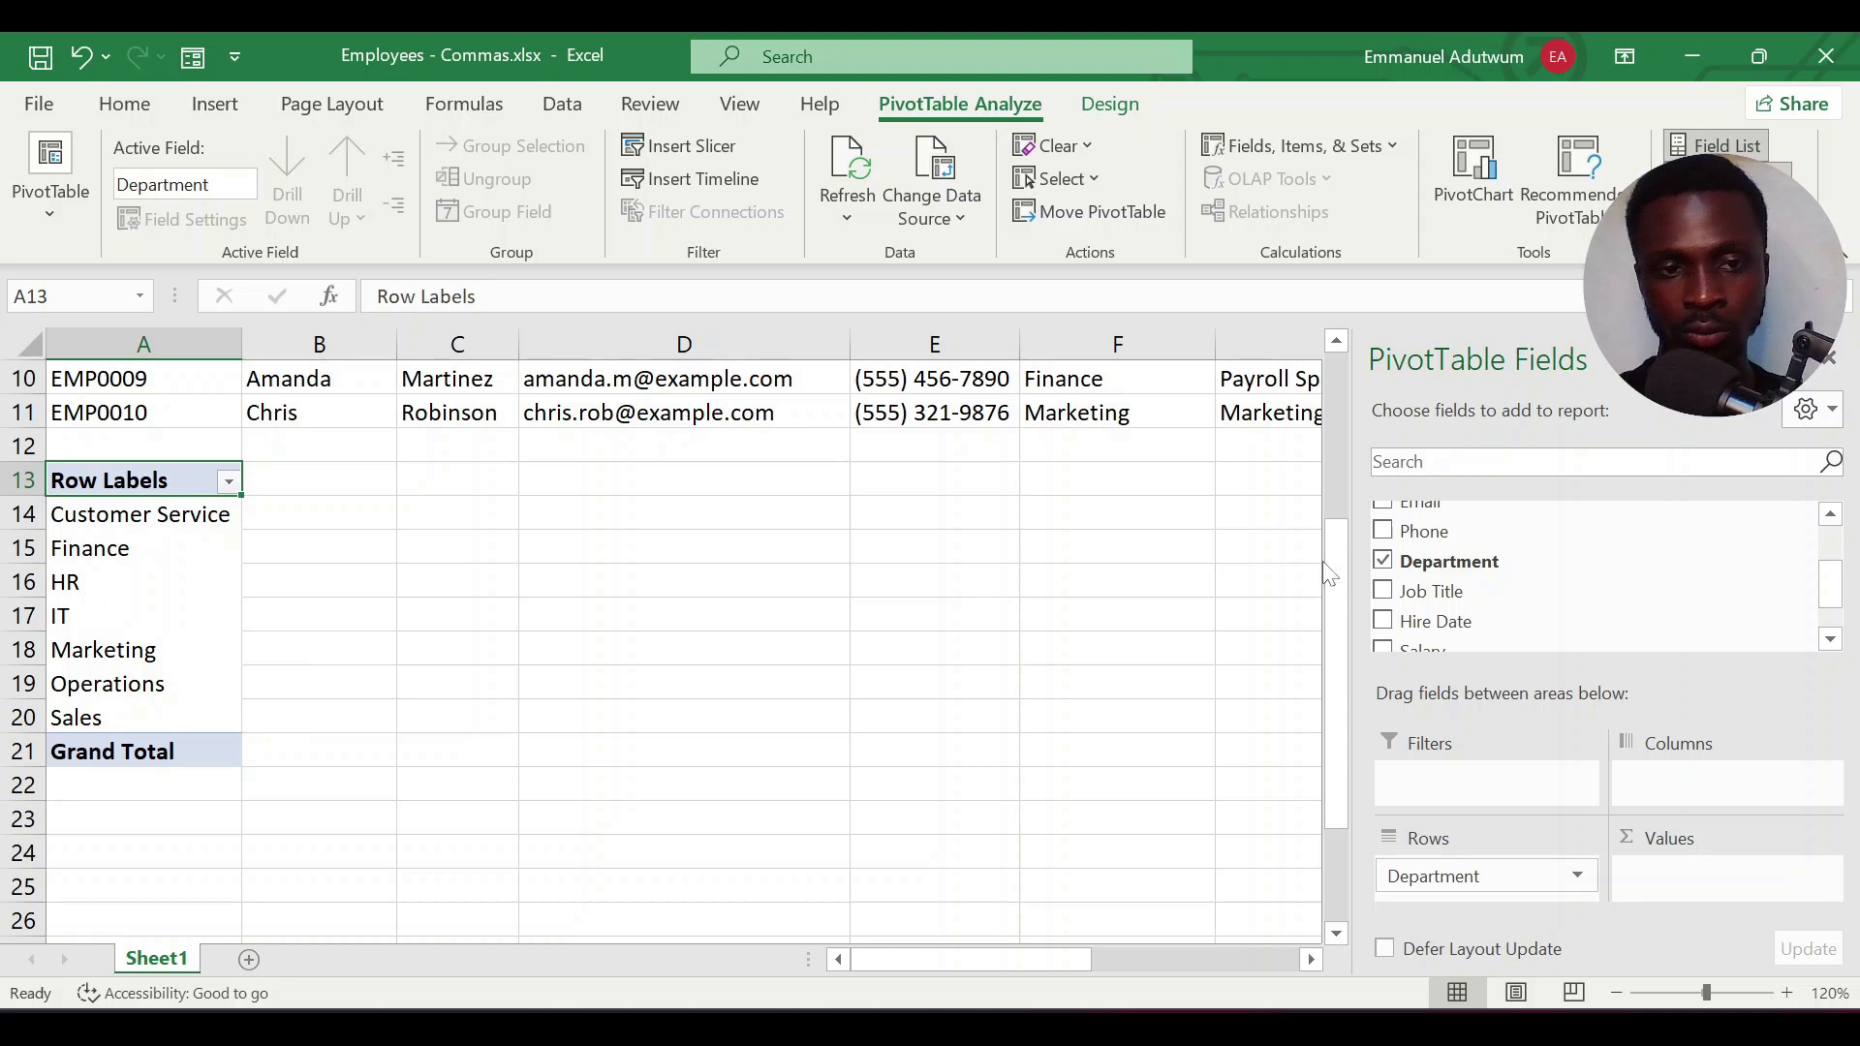
{"action": "left_click_drag", "start_coordinate": [1823, 584], "coordinate": [1825, 607]}
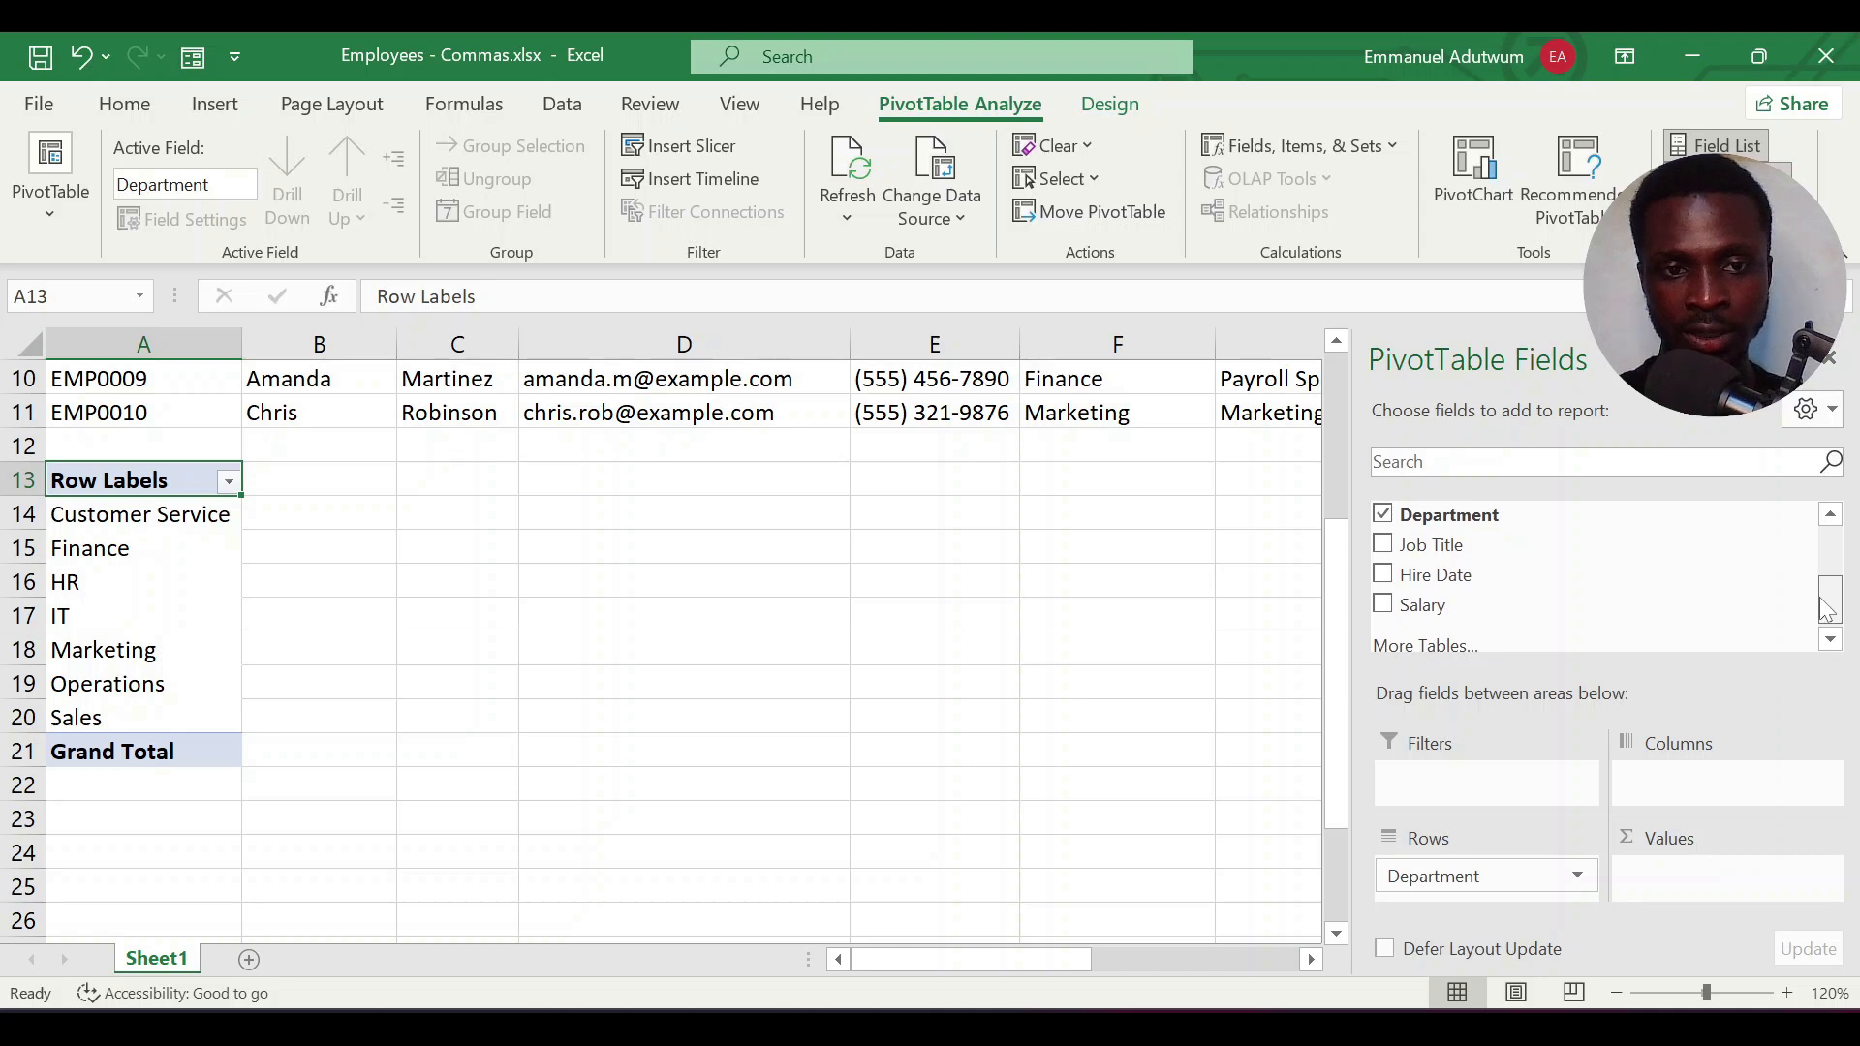
{"action": "left_click", "coordinate": [1386, 604]}
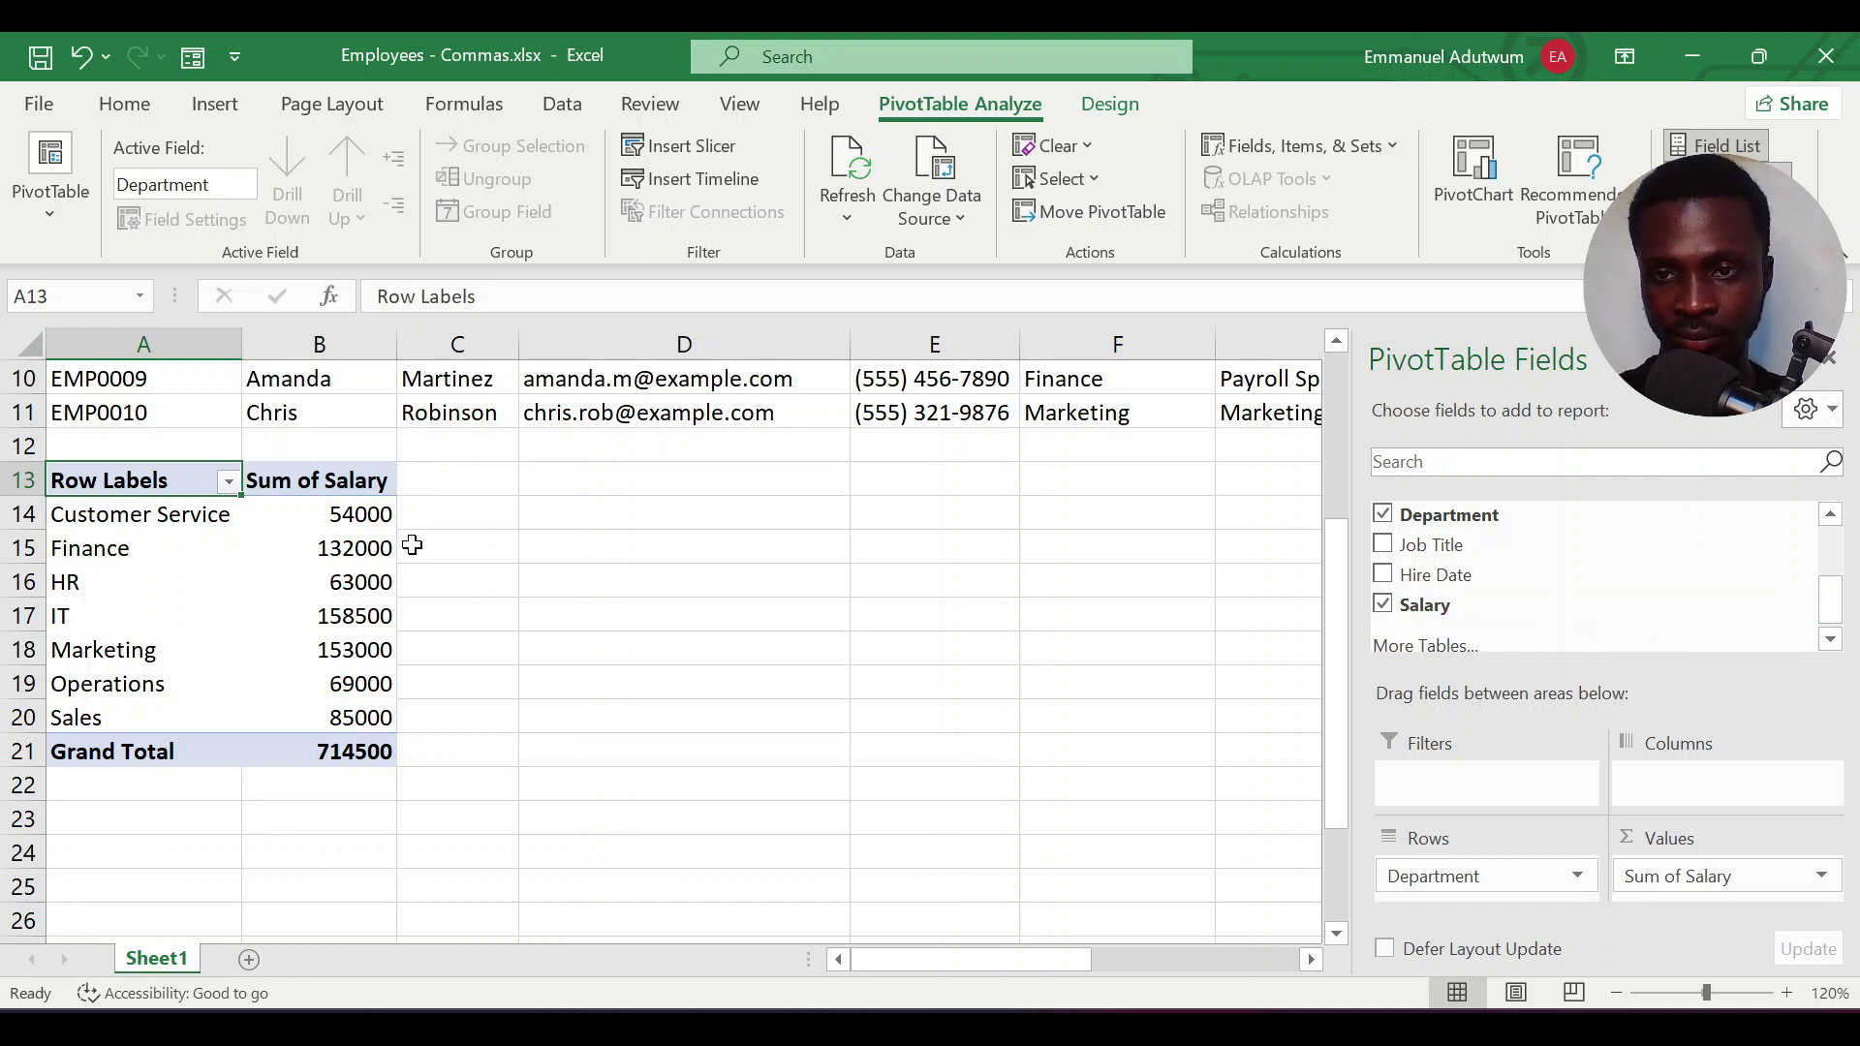
Change the PivotTable's Salary value field to summarize by Average
{"action": "mouse_move", "coordinate": [288, 519]}
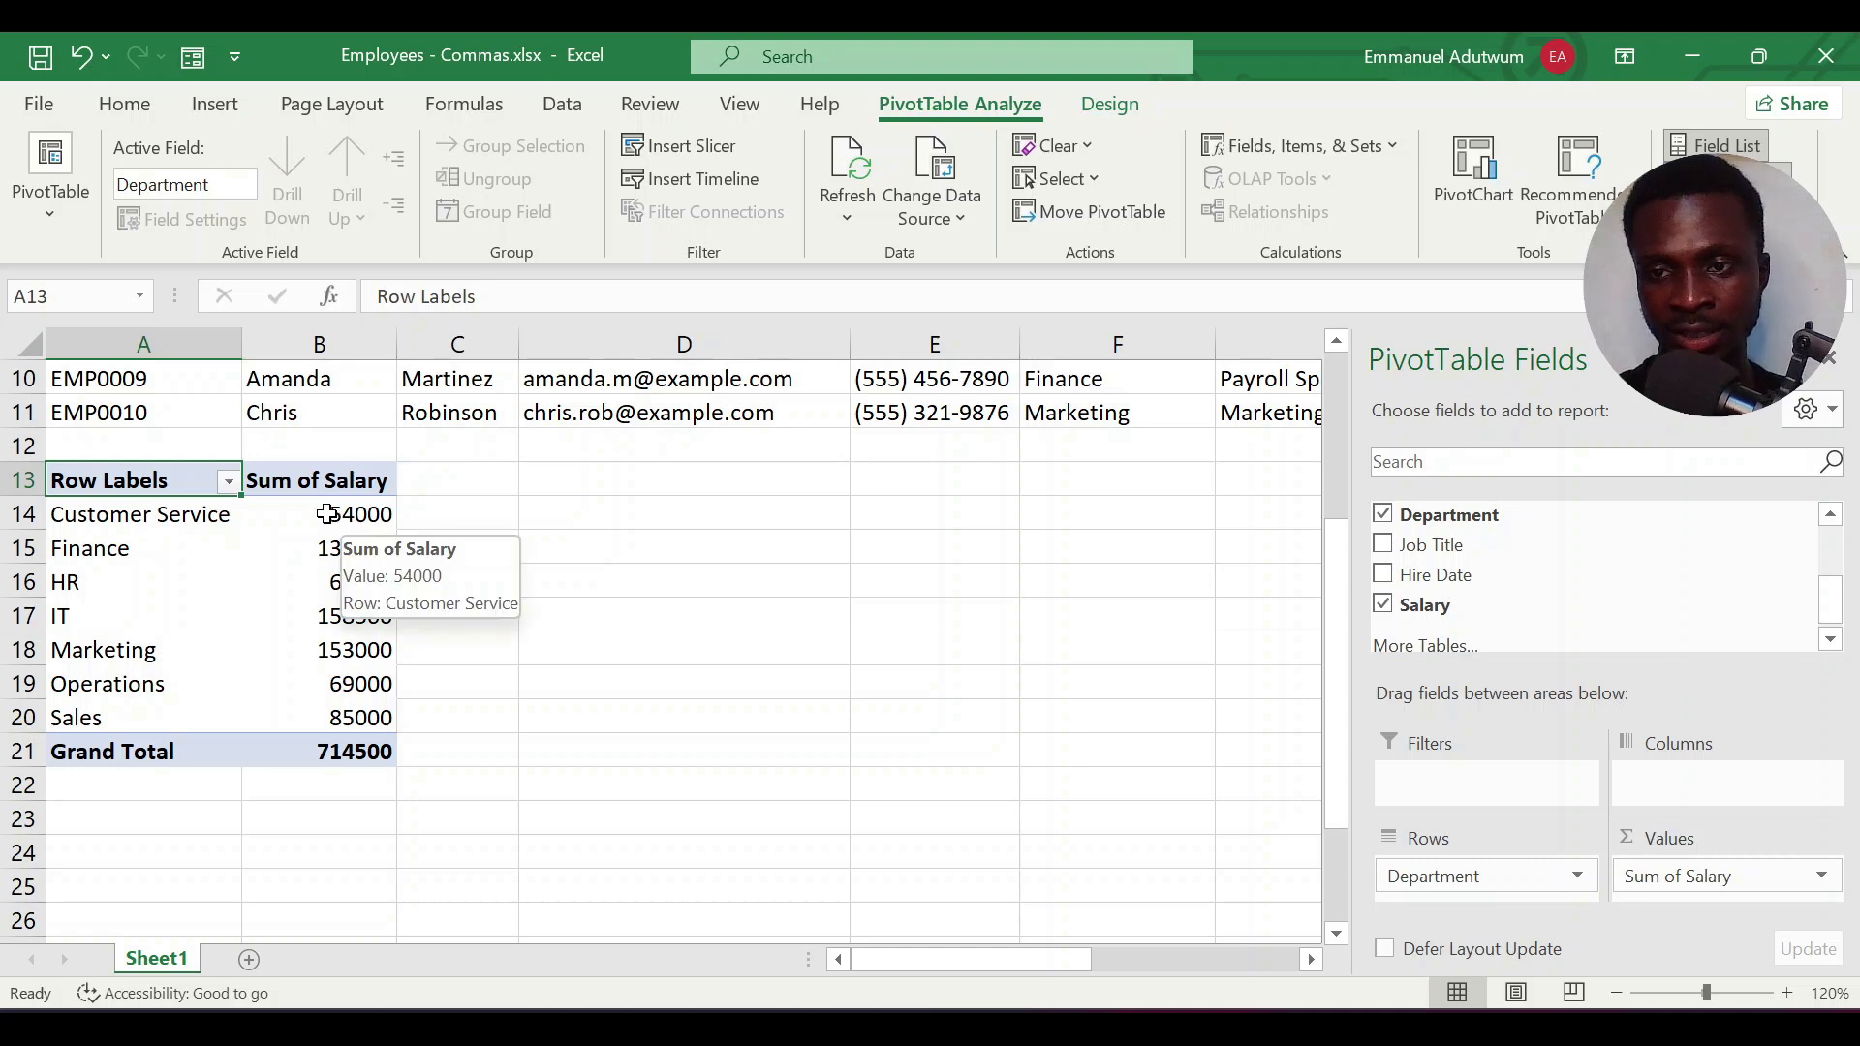
{"action": "mouse_move", "coordinate": [345, 718]}
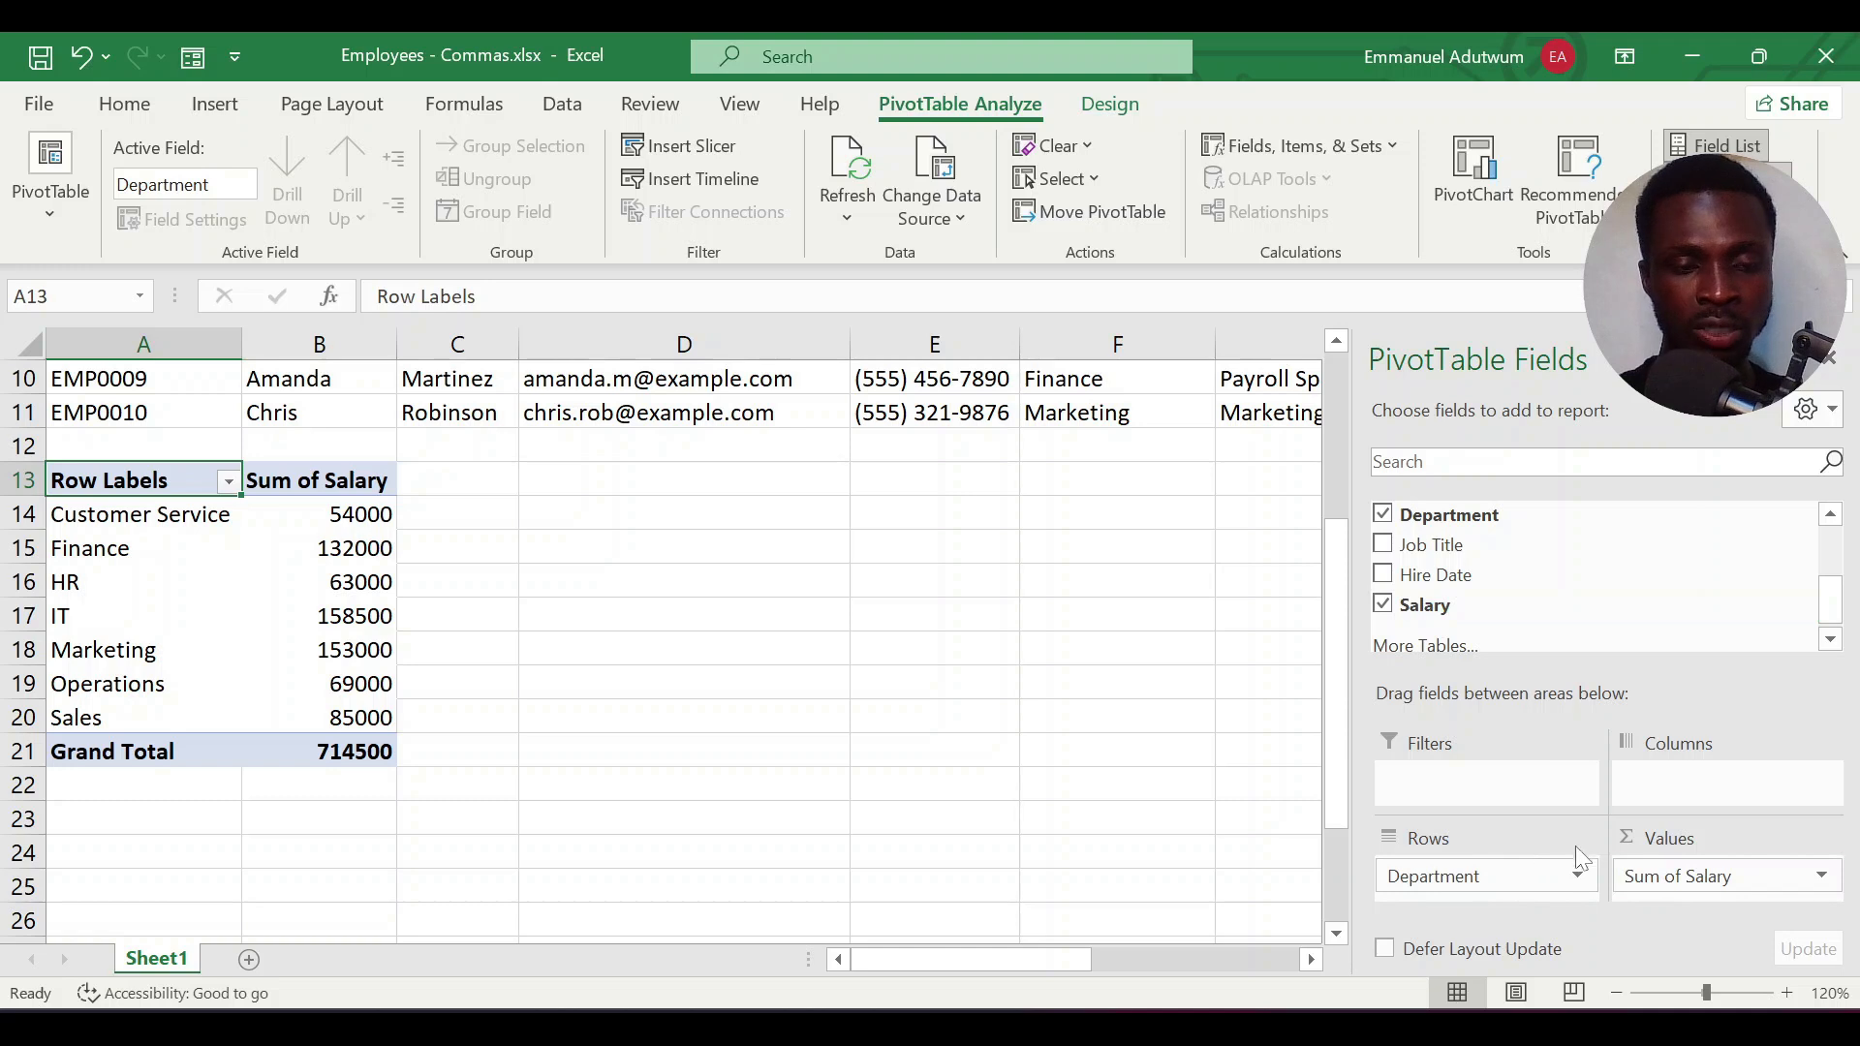
{"action": "left_click", "coordinate": [1743, 877]}
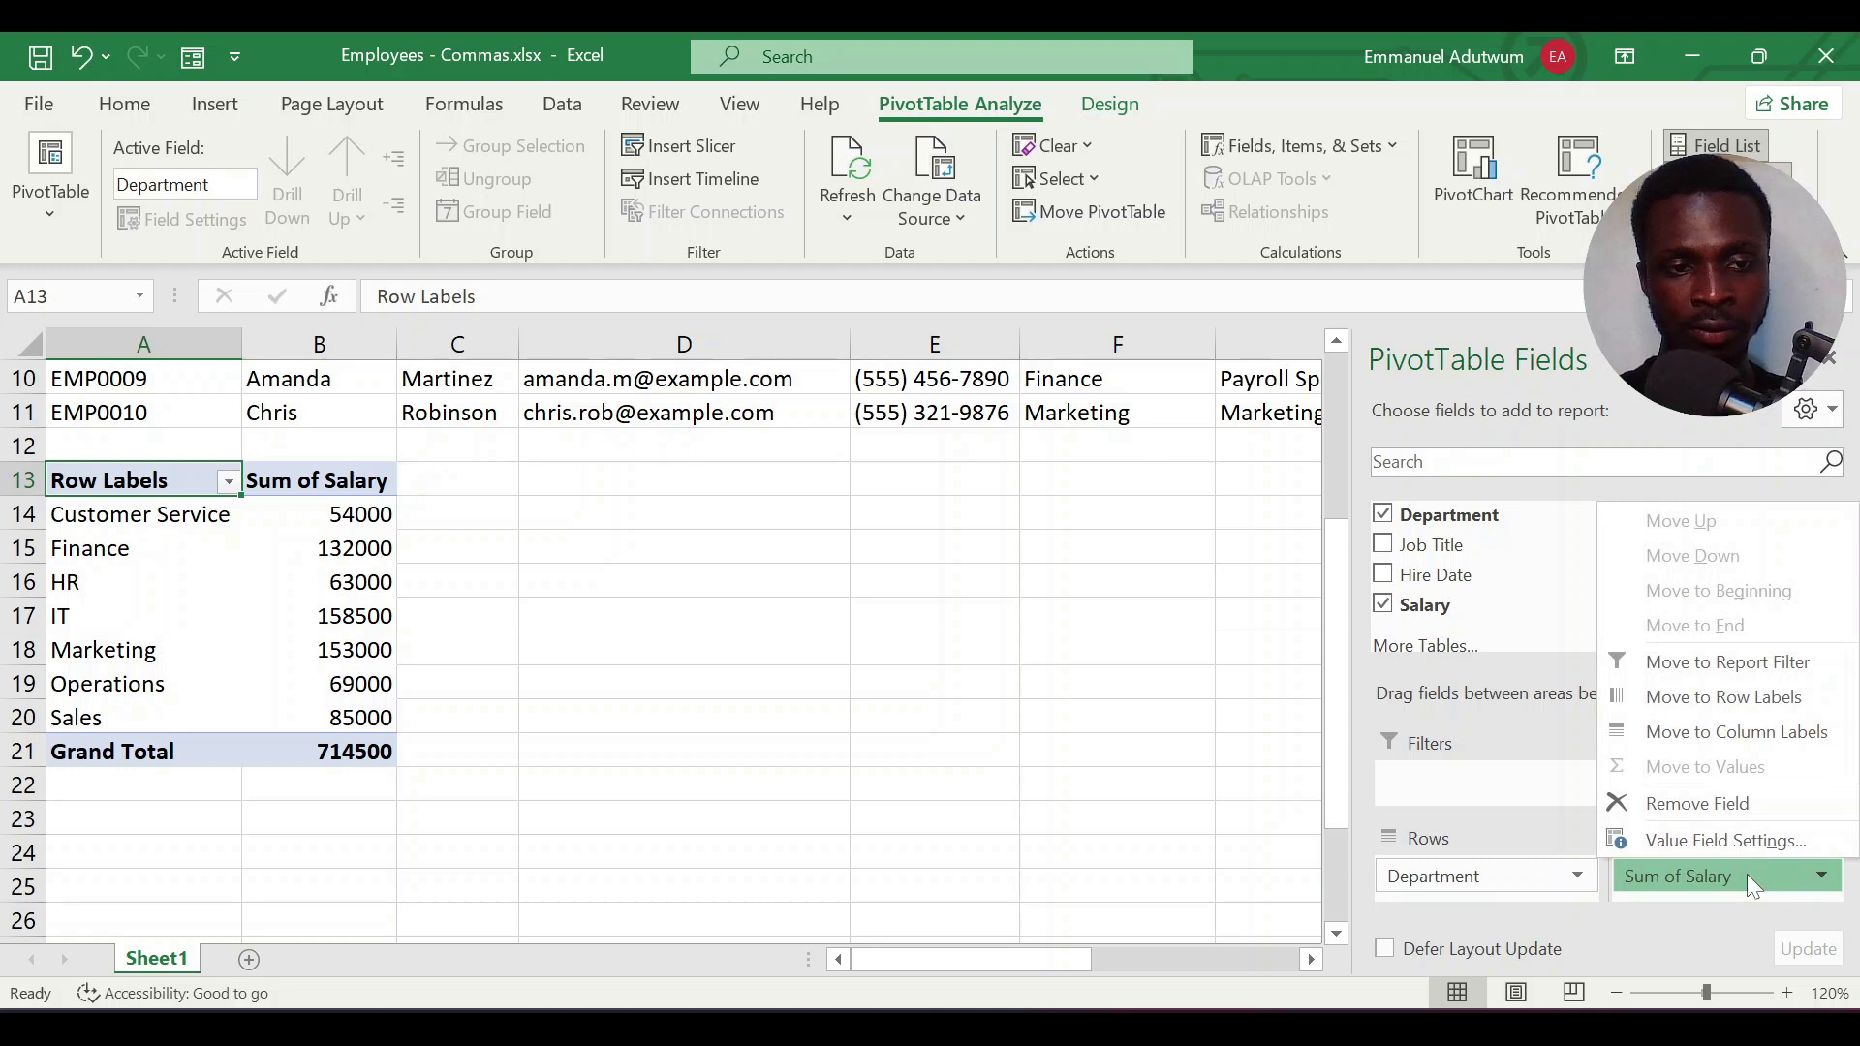
{"action": "left_click", "coordinate": [1744, 841]}
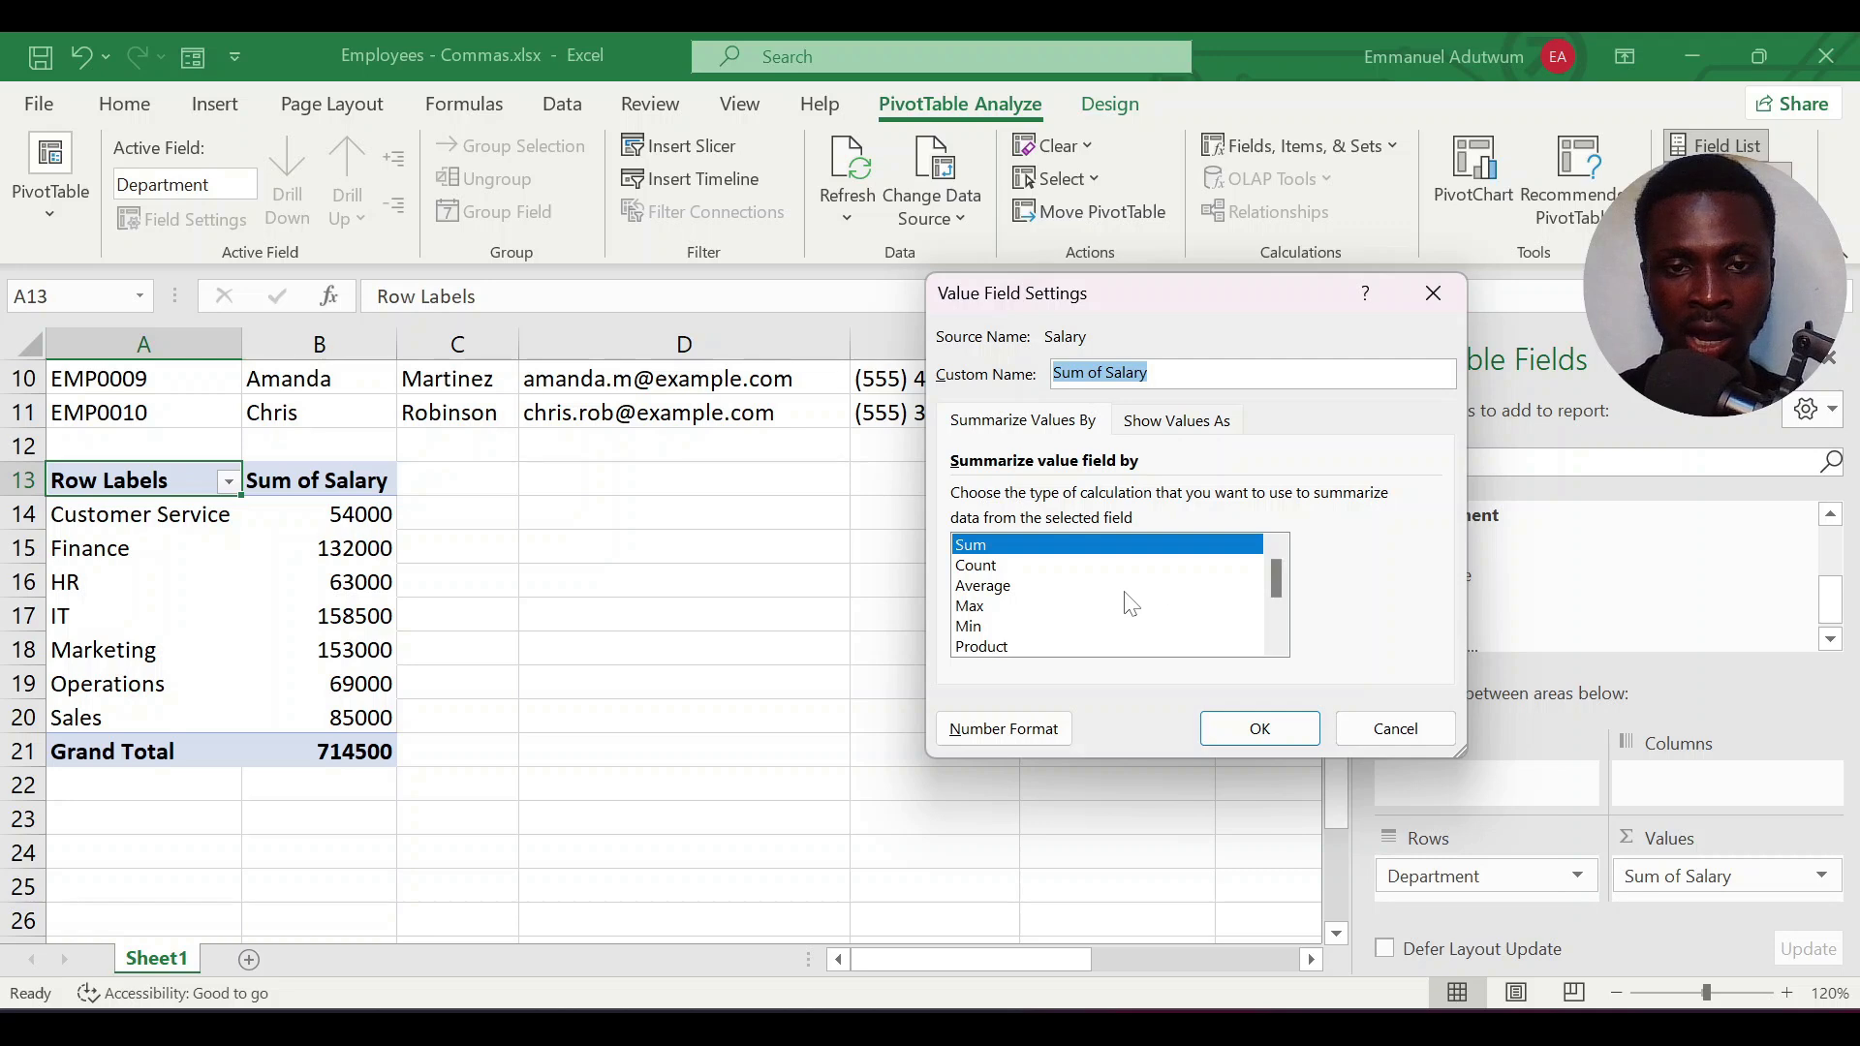
{"action": "left_click", "coordinate": [984, 586]}
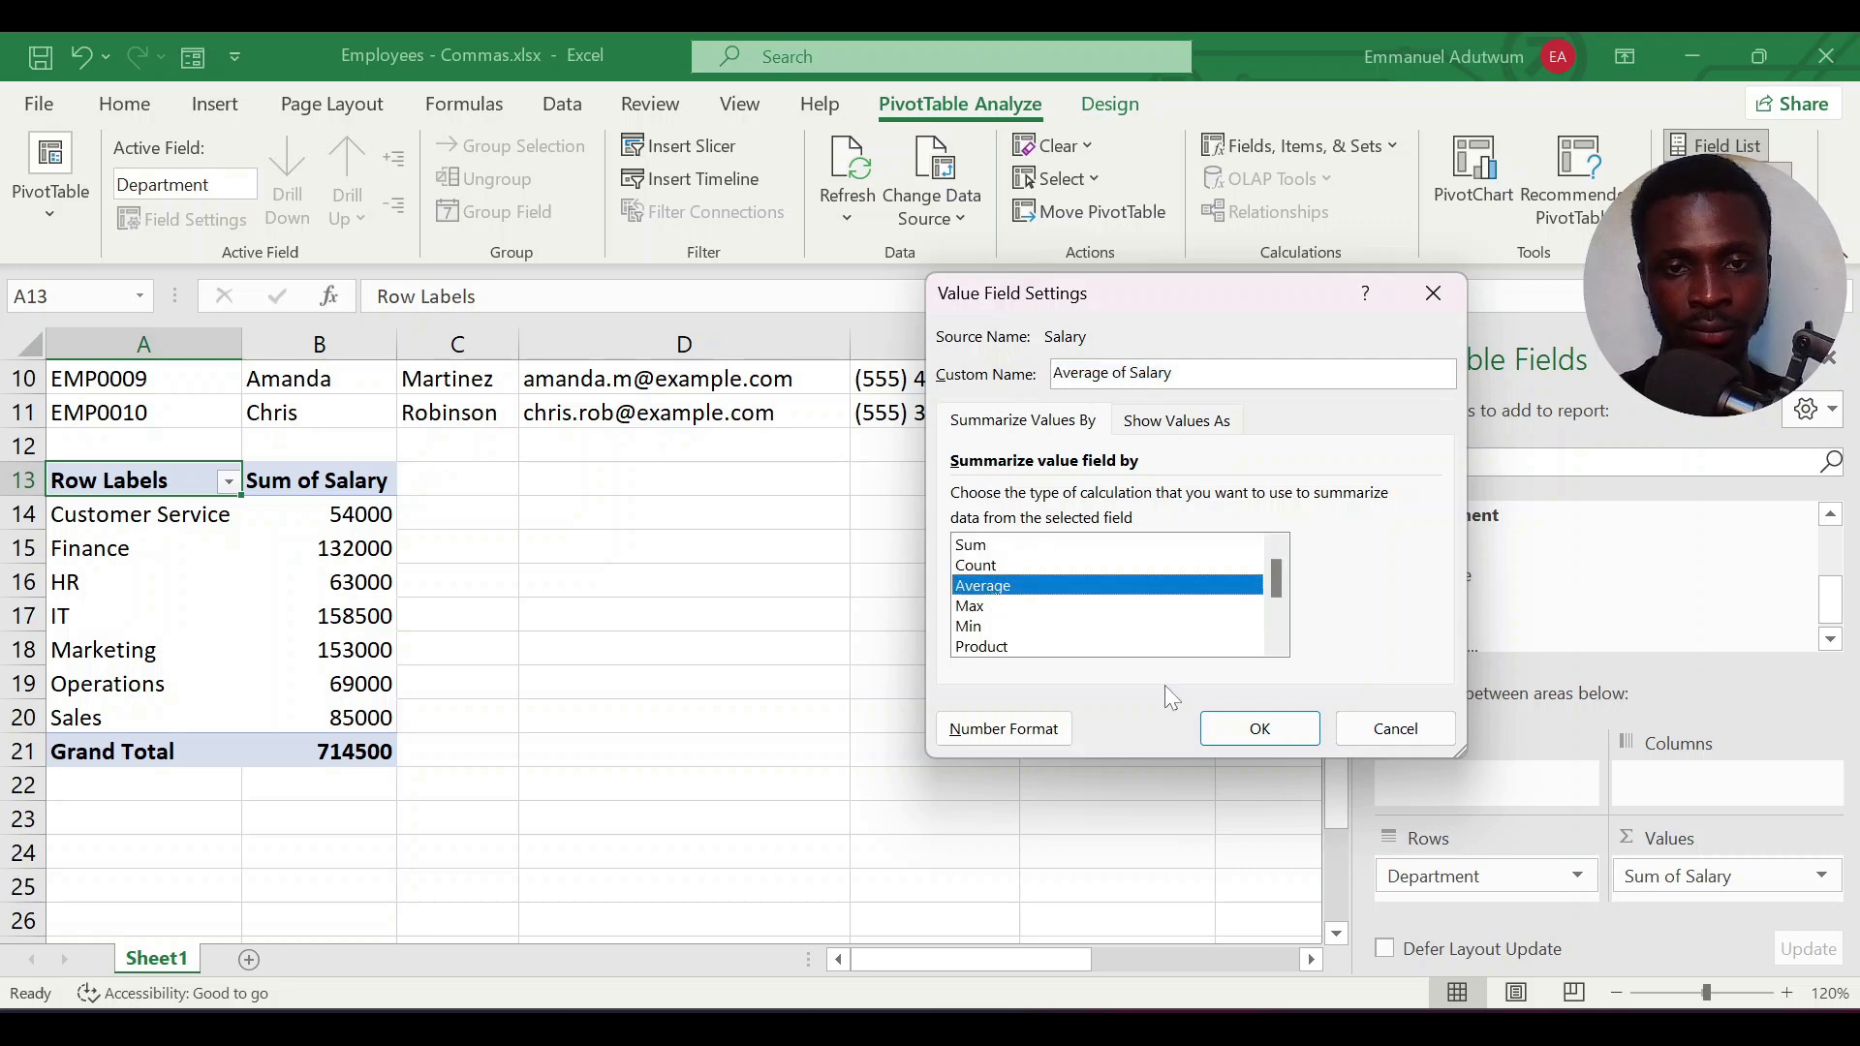
{"action": "left_click", "coordinate": [1254, 730]}
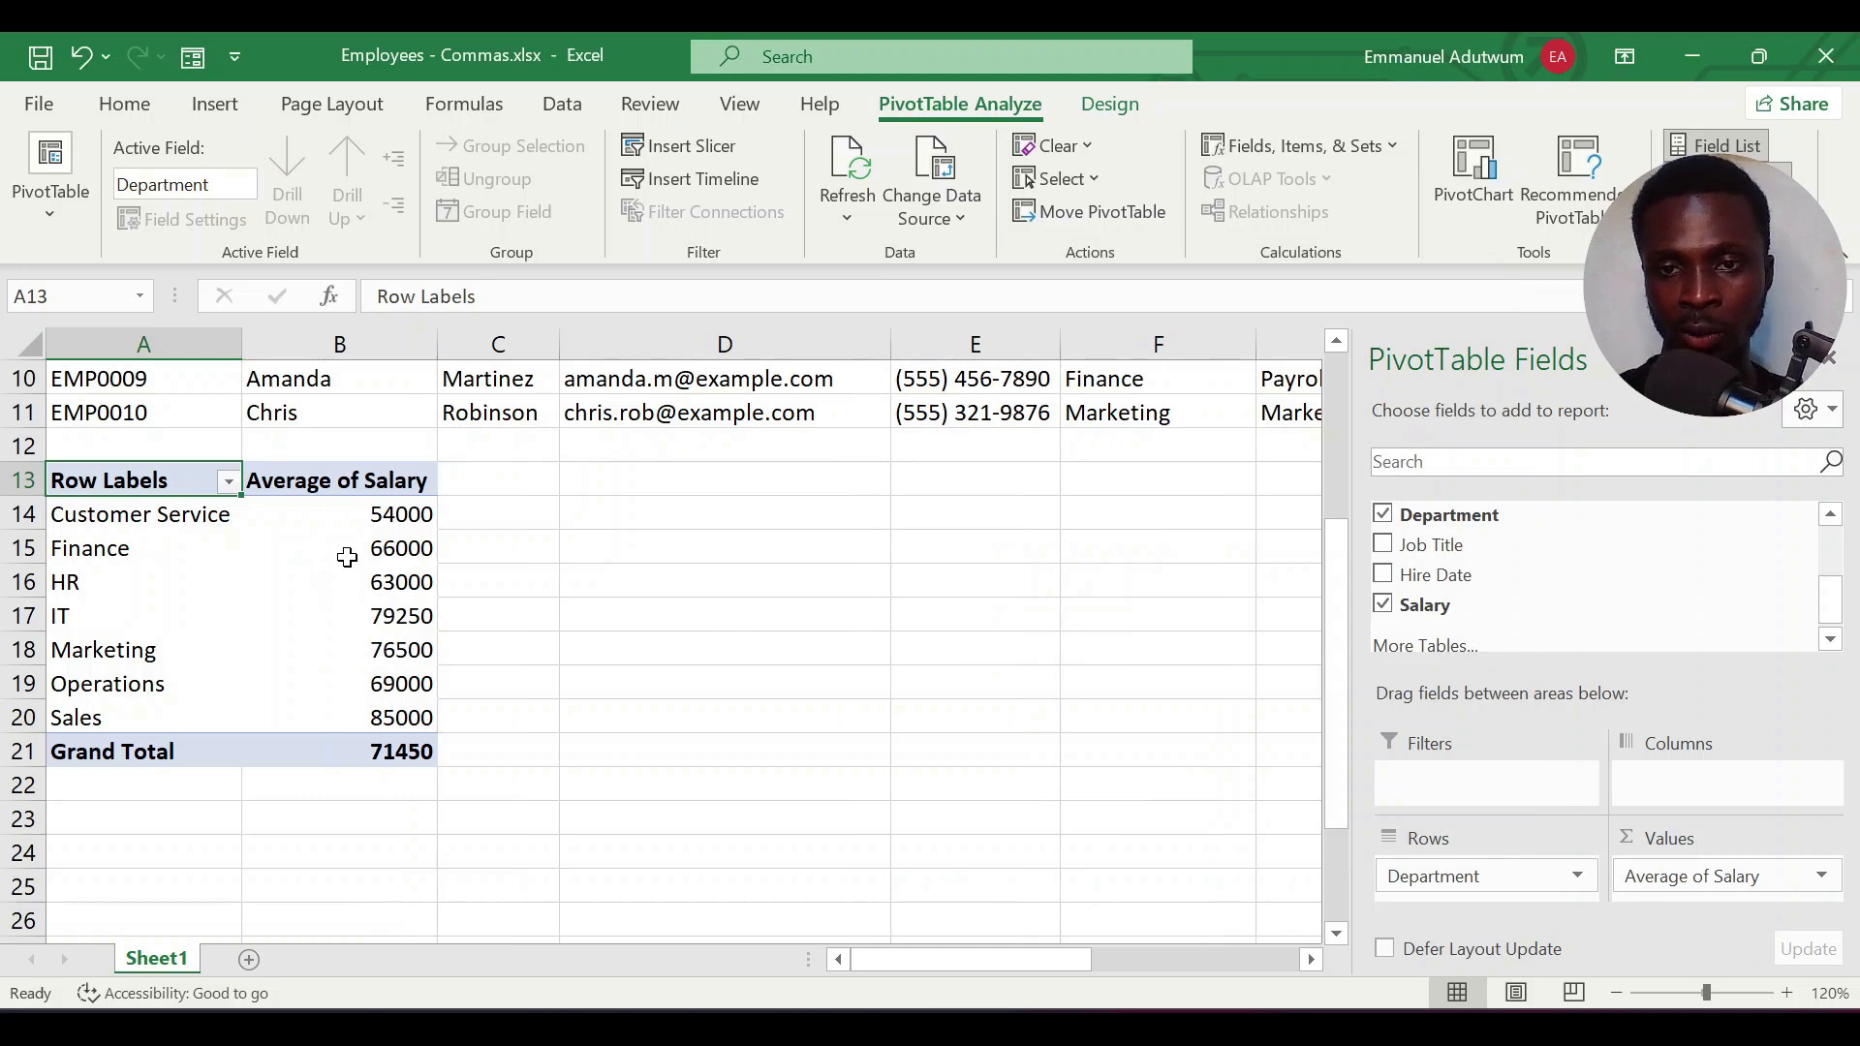
Add First Name and Last Name as row fields under the departments and remove First Name, keeping only Last Name
{"action": "mouse_move", "coordinate": [282, 539]}
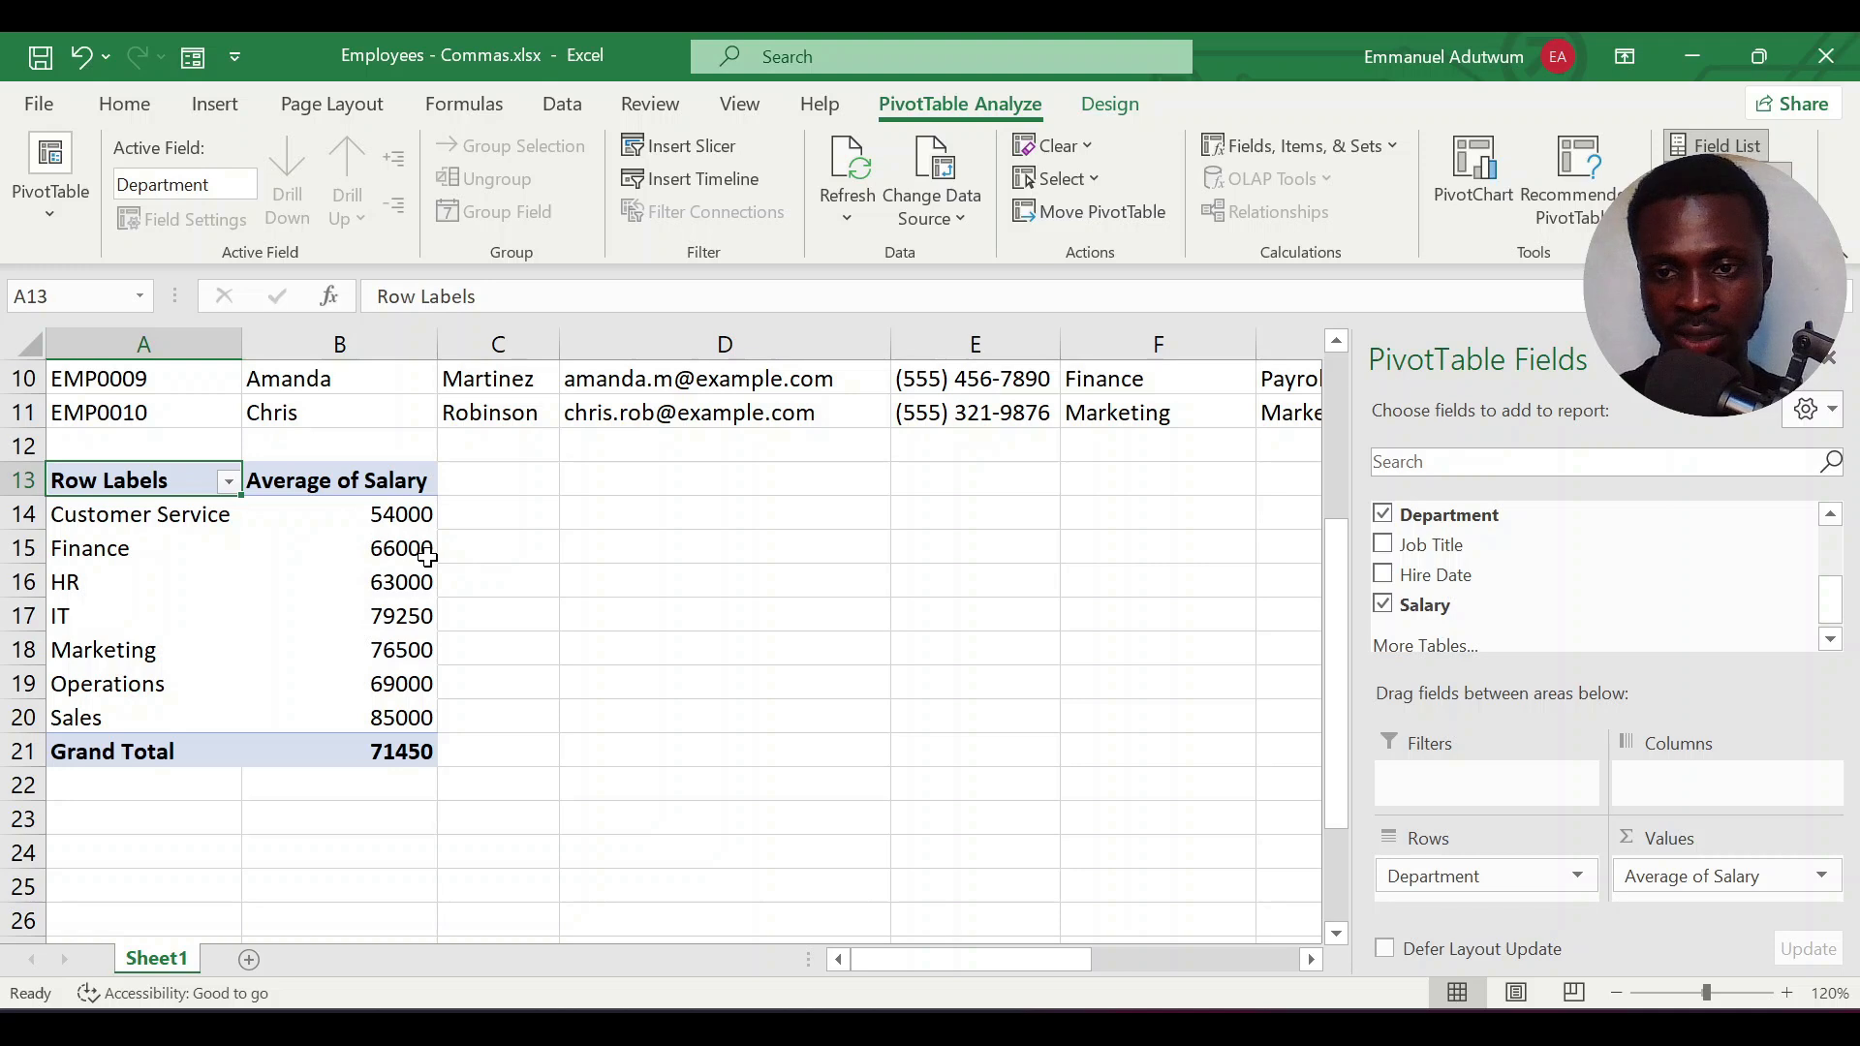
{"action": "mouse_move", "coordinate": [427, 556]}
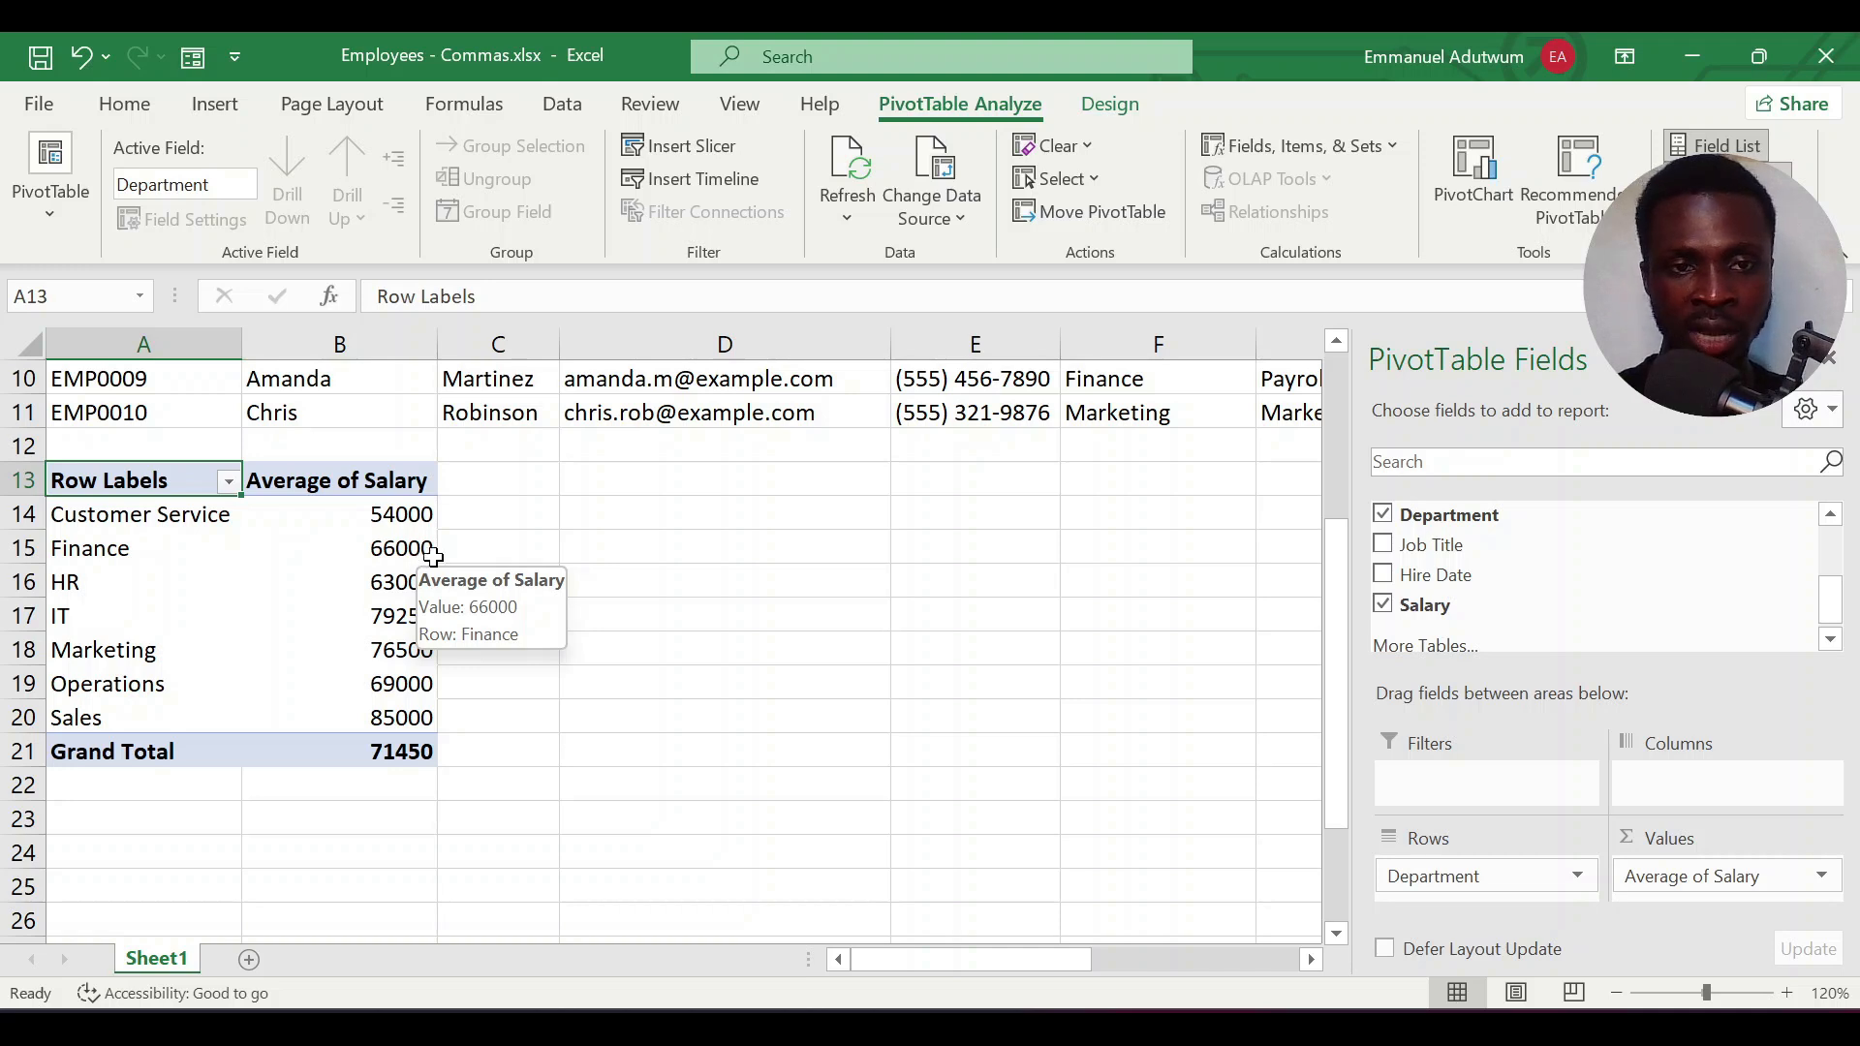
{"action": "left_click_drag", "start_coordinate": [1834, 601], "coordinate": [1834, 533]}
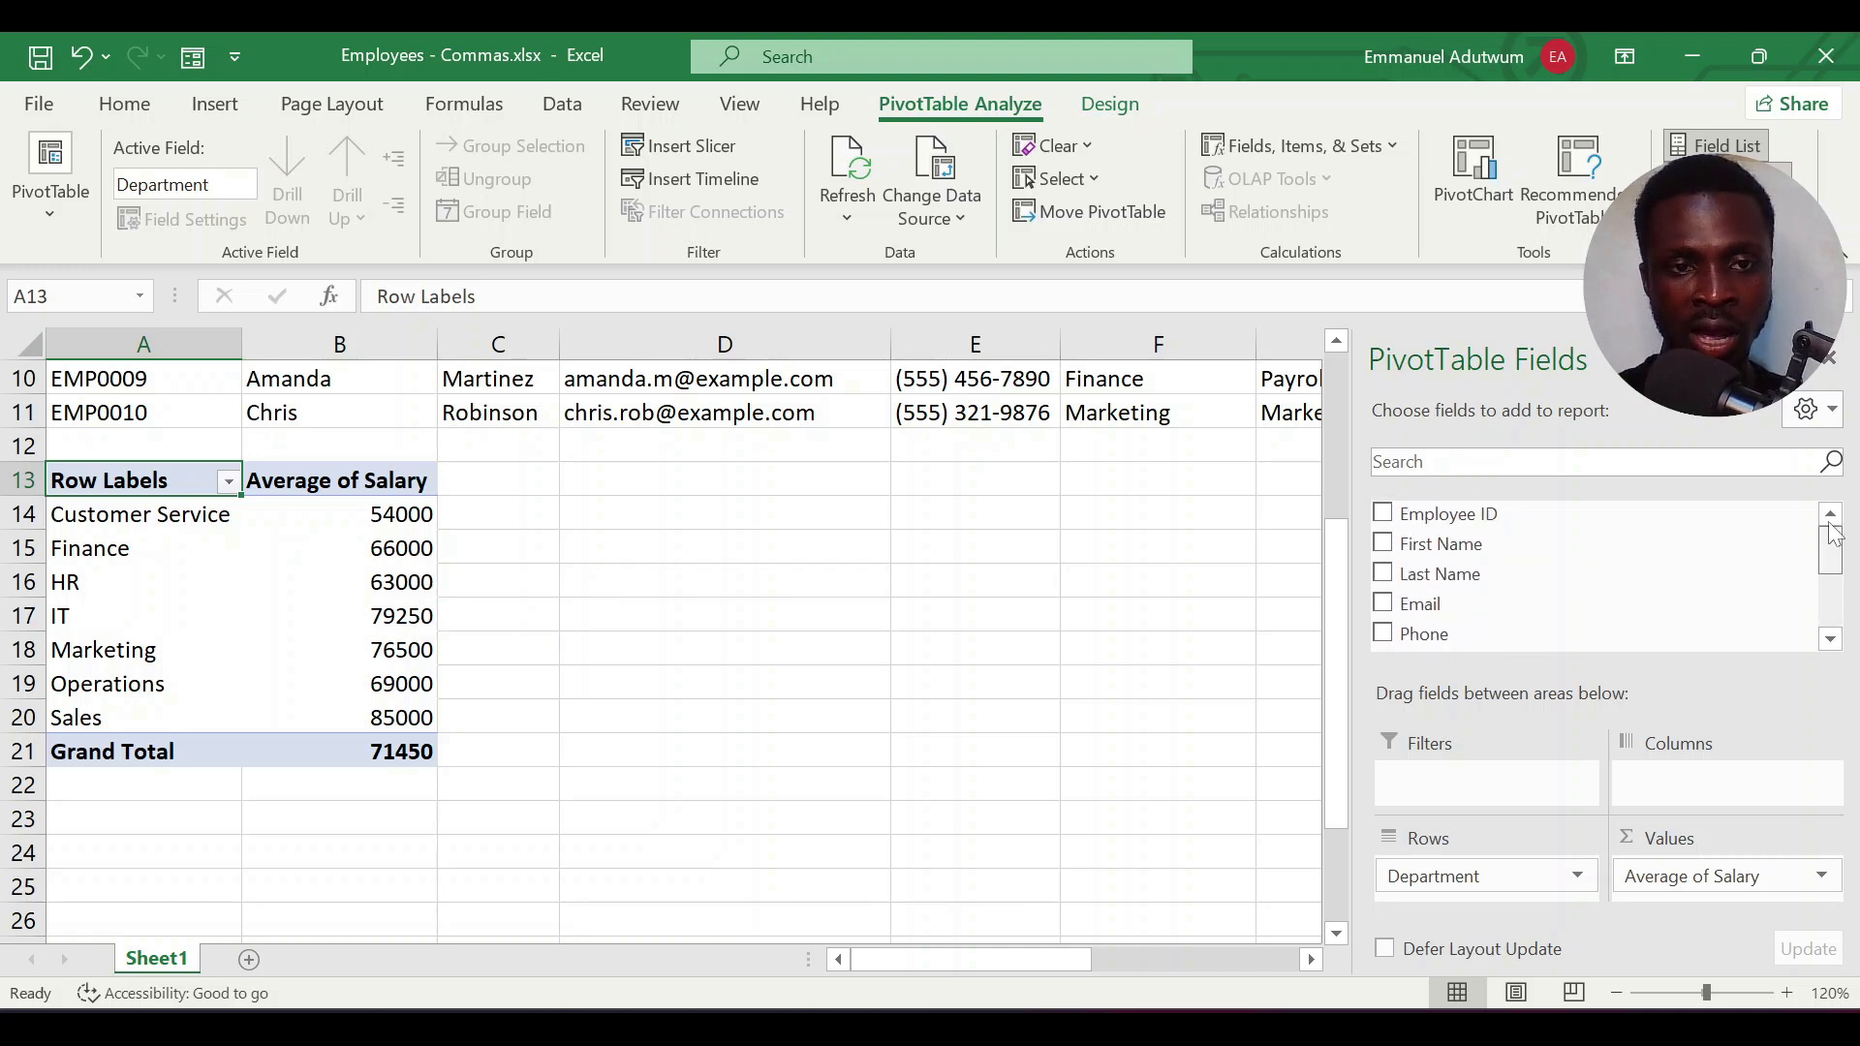
{"action": "left_click", "coordinate": [1383, 544]}
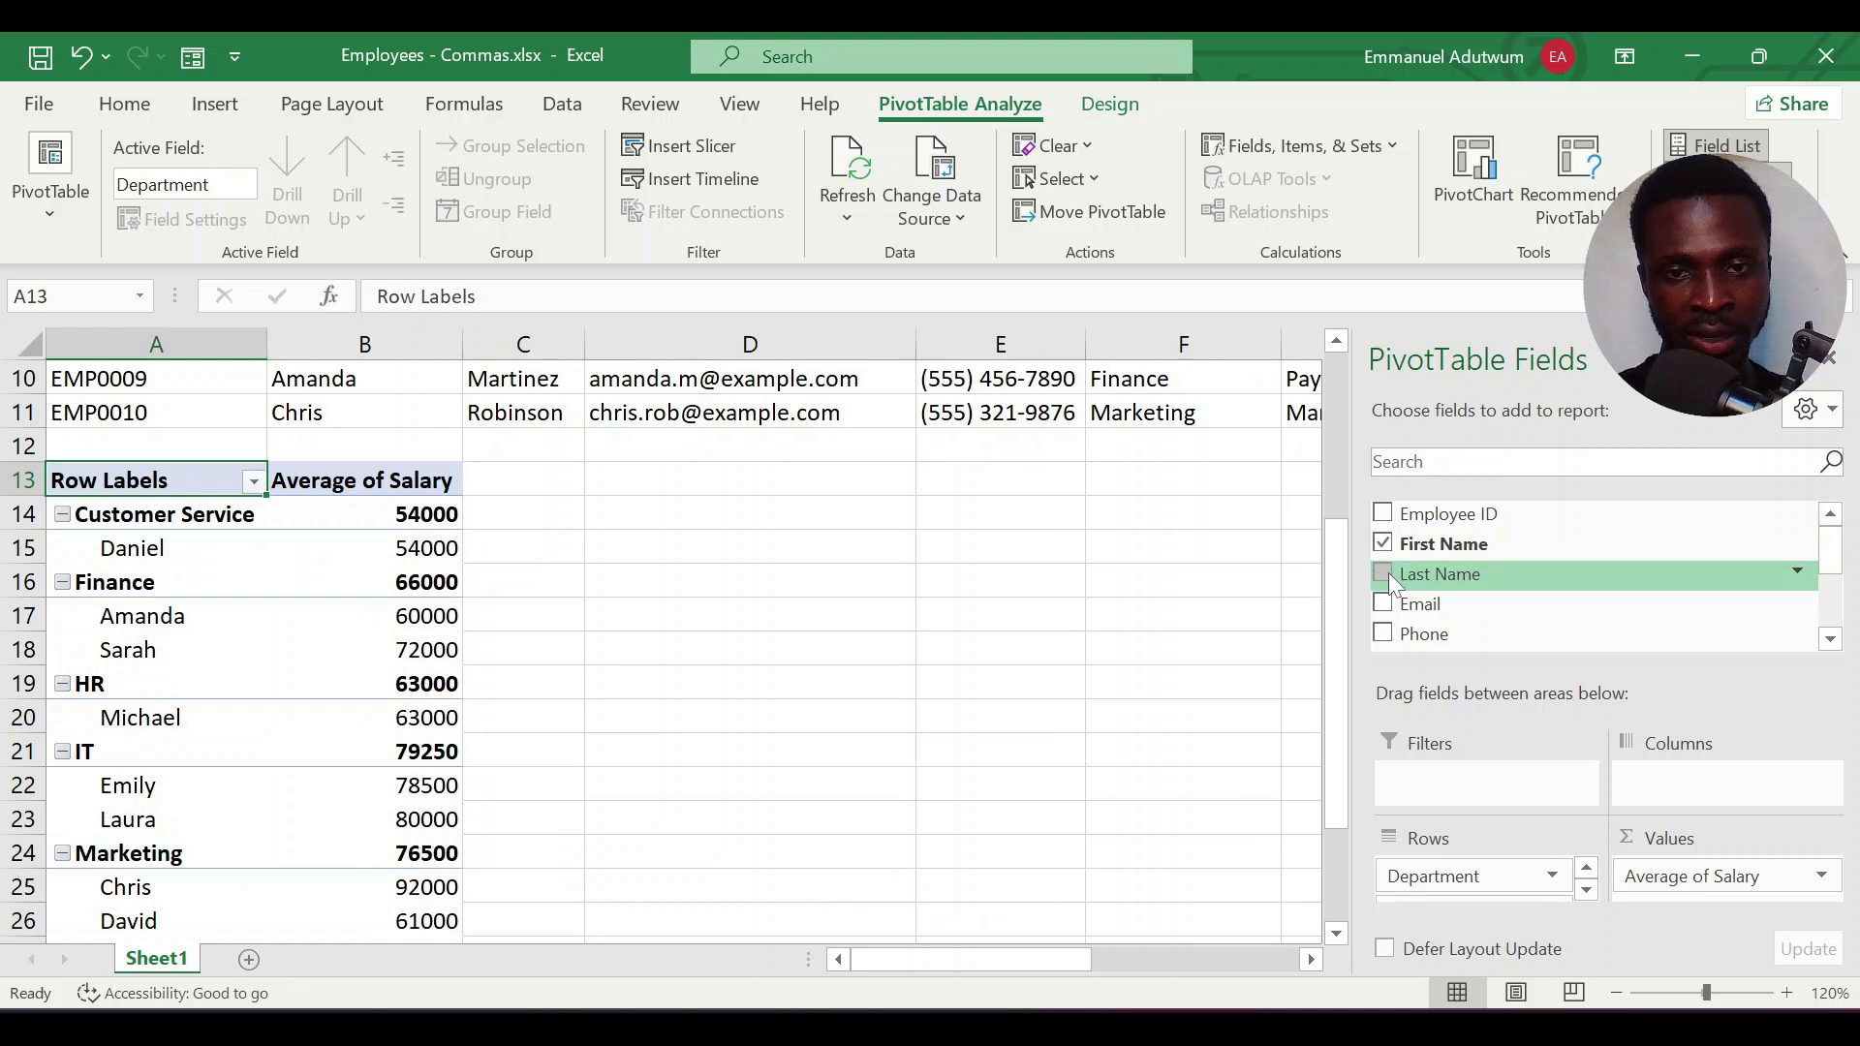
{"action": "left_click", "coordinate": [1384, 574]}
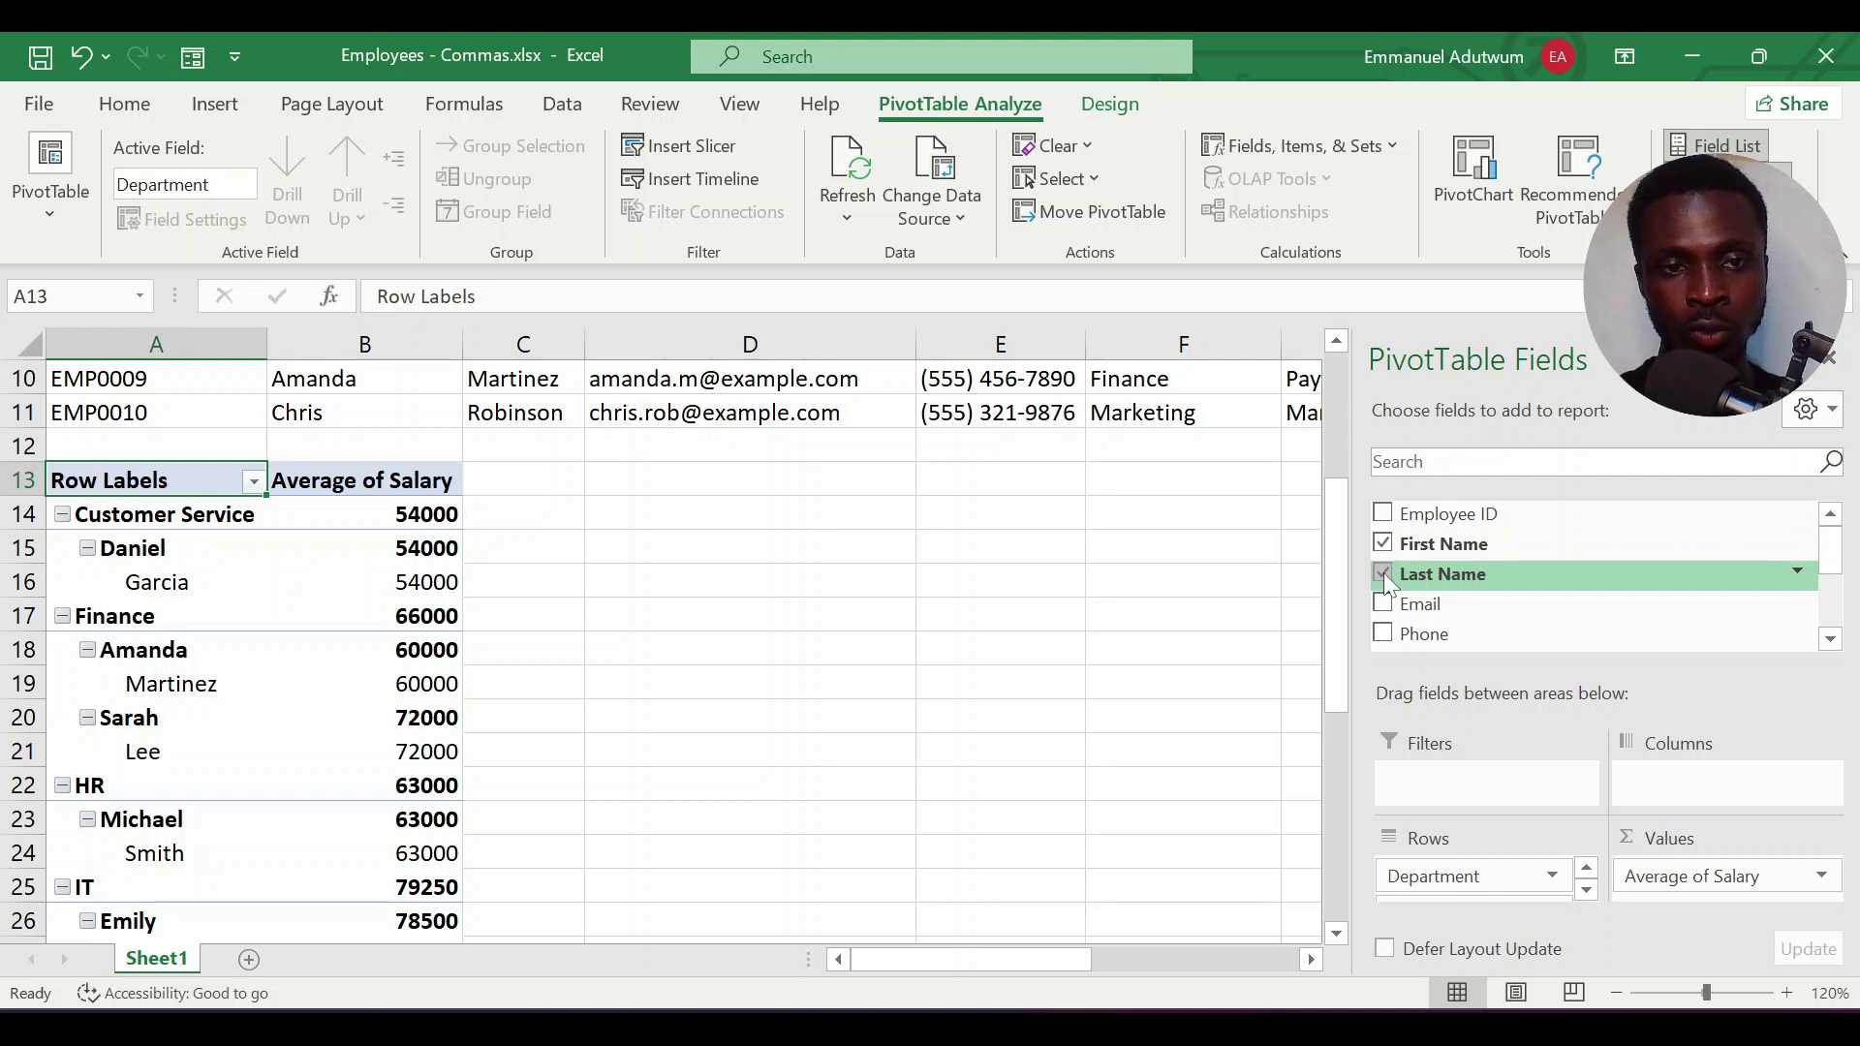
{"action": "left_click", "coordinate": [1381, 545]}
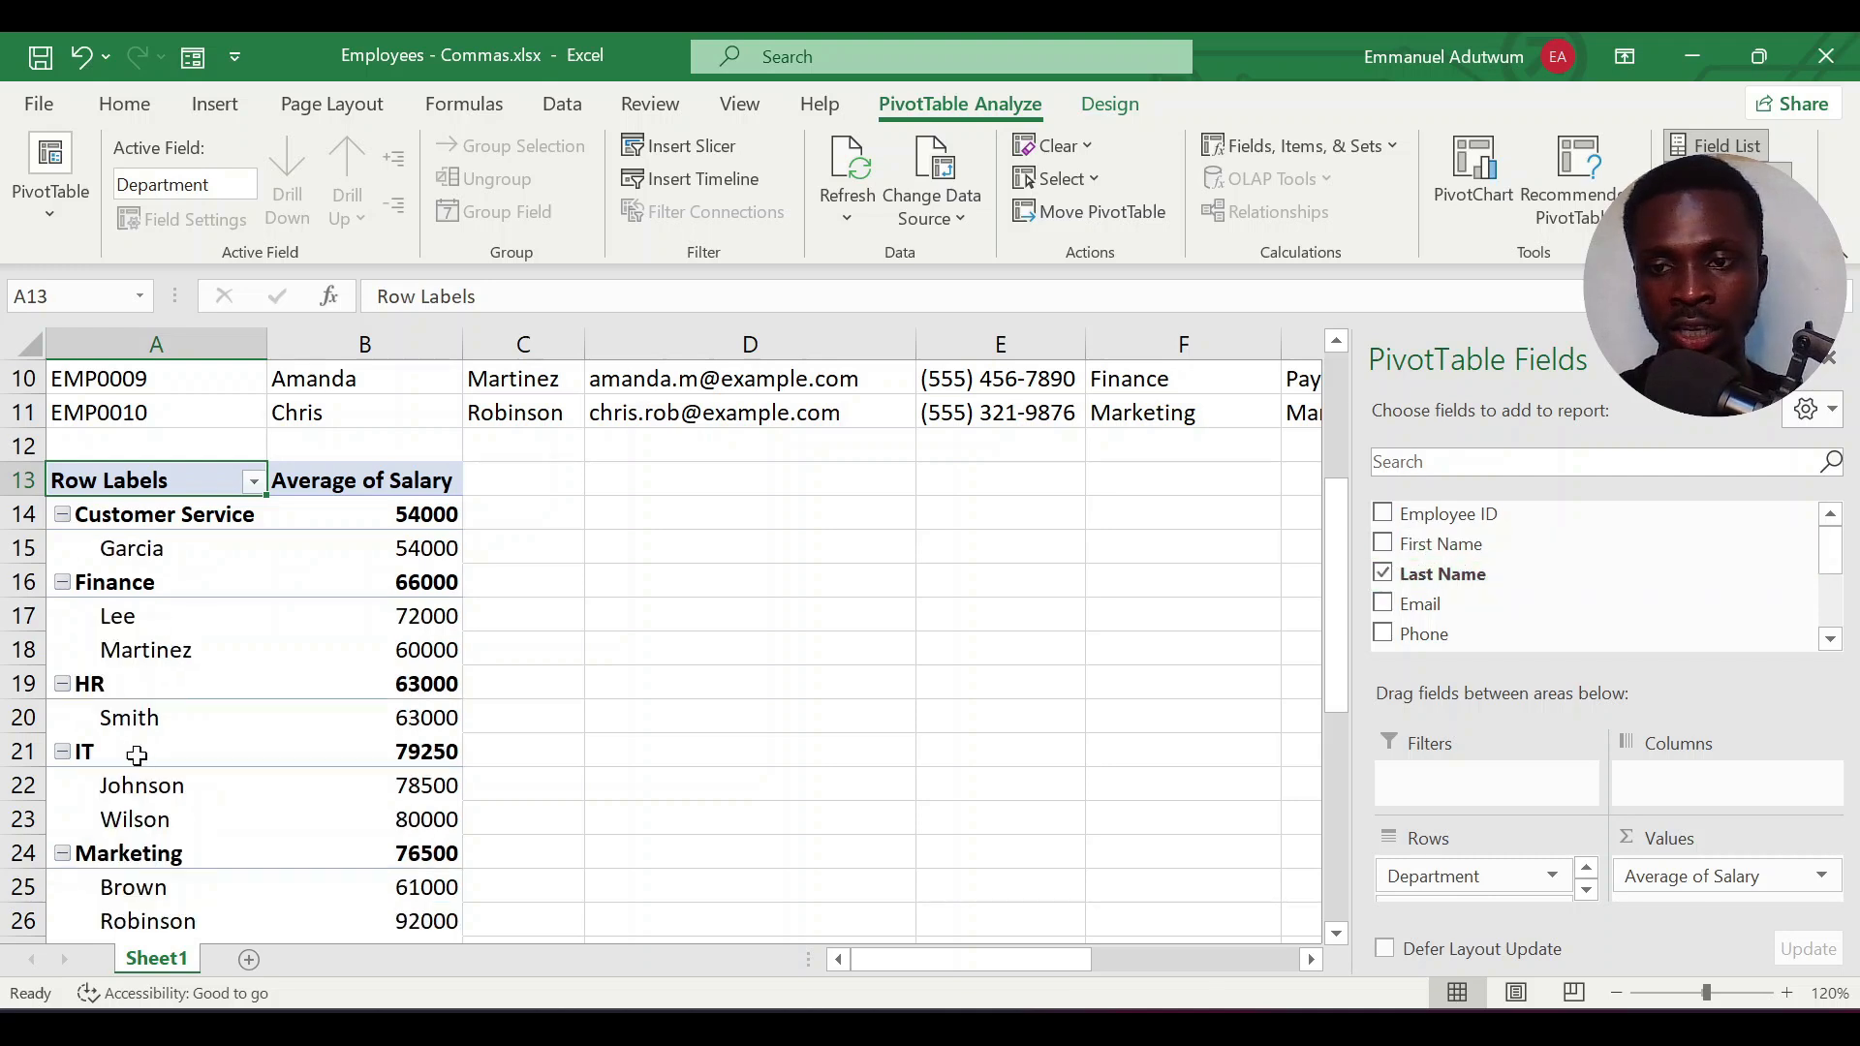
Set the PivotTable's Salary value field to summarize by Sum
{"action": "scroll", "coordinate": [137, 755], "scroll_direction": "down", "scroll_amount": 2}
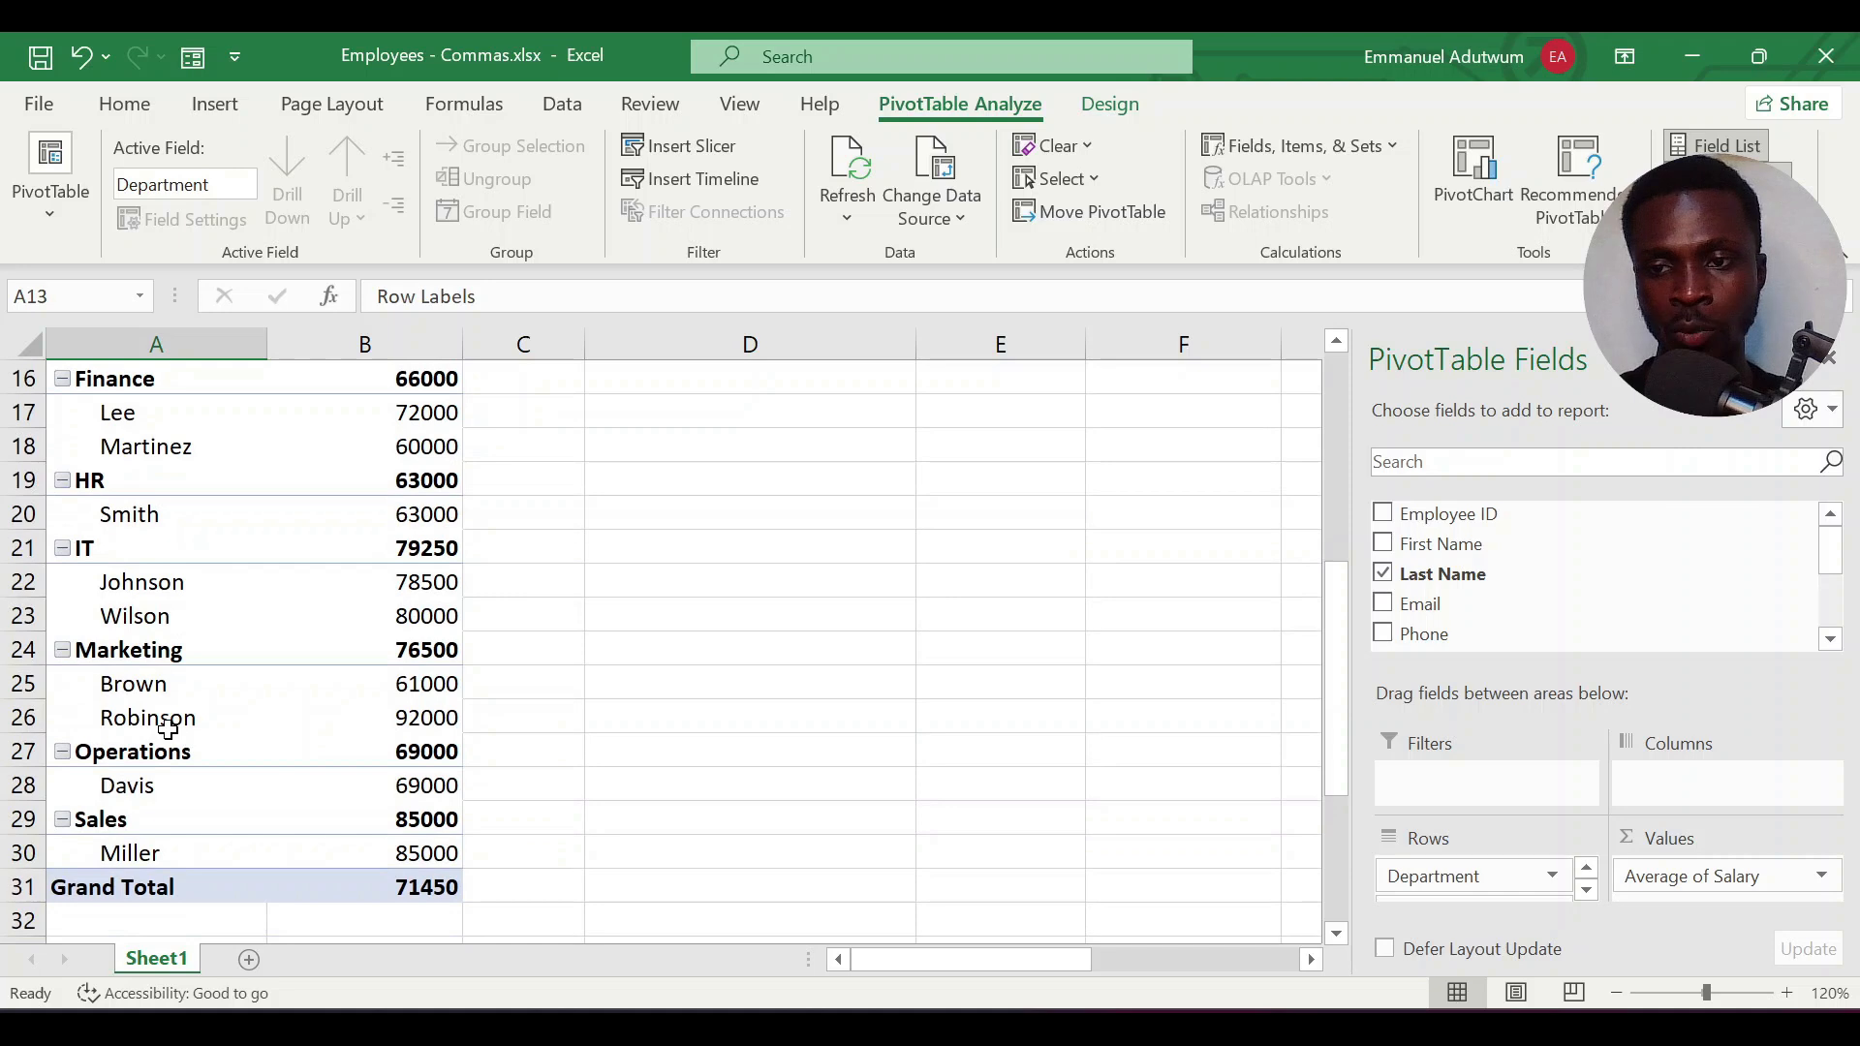
{"action": "scroll", "coordinate": [172, 722], "scroll_direction": "up", "scroll_amount": 1}
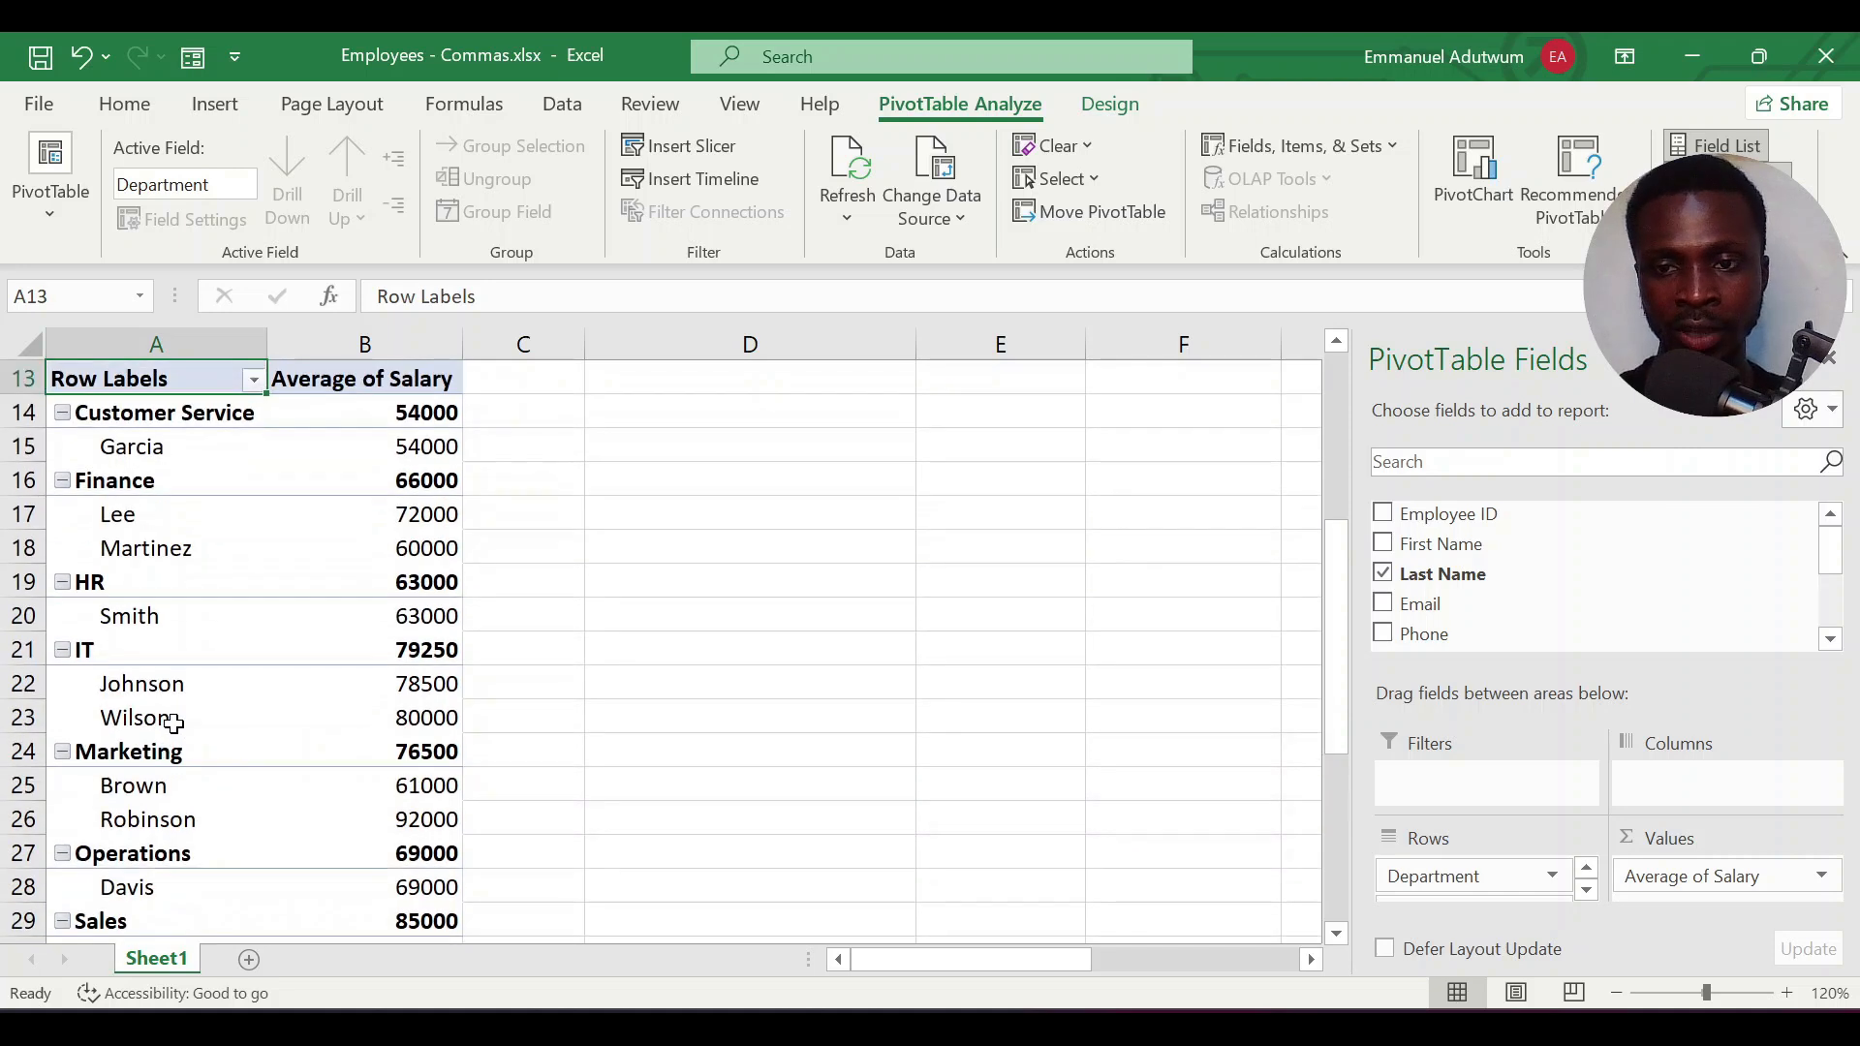
{"action": "scroll", "coordinate": [170, 718], "scroll_direction": "down", "scroll_amount": 1}
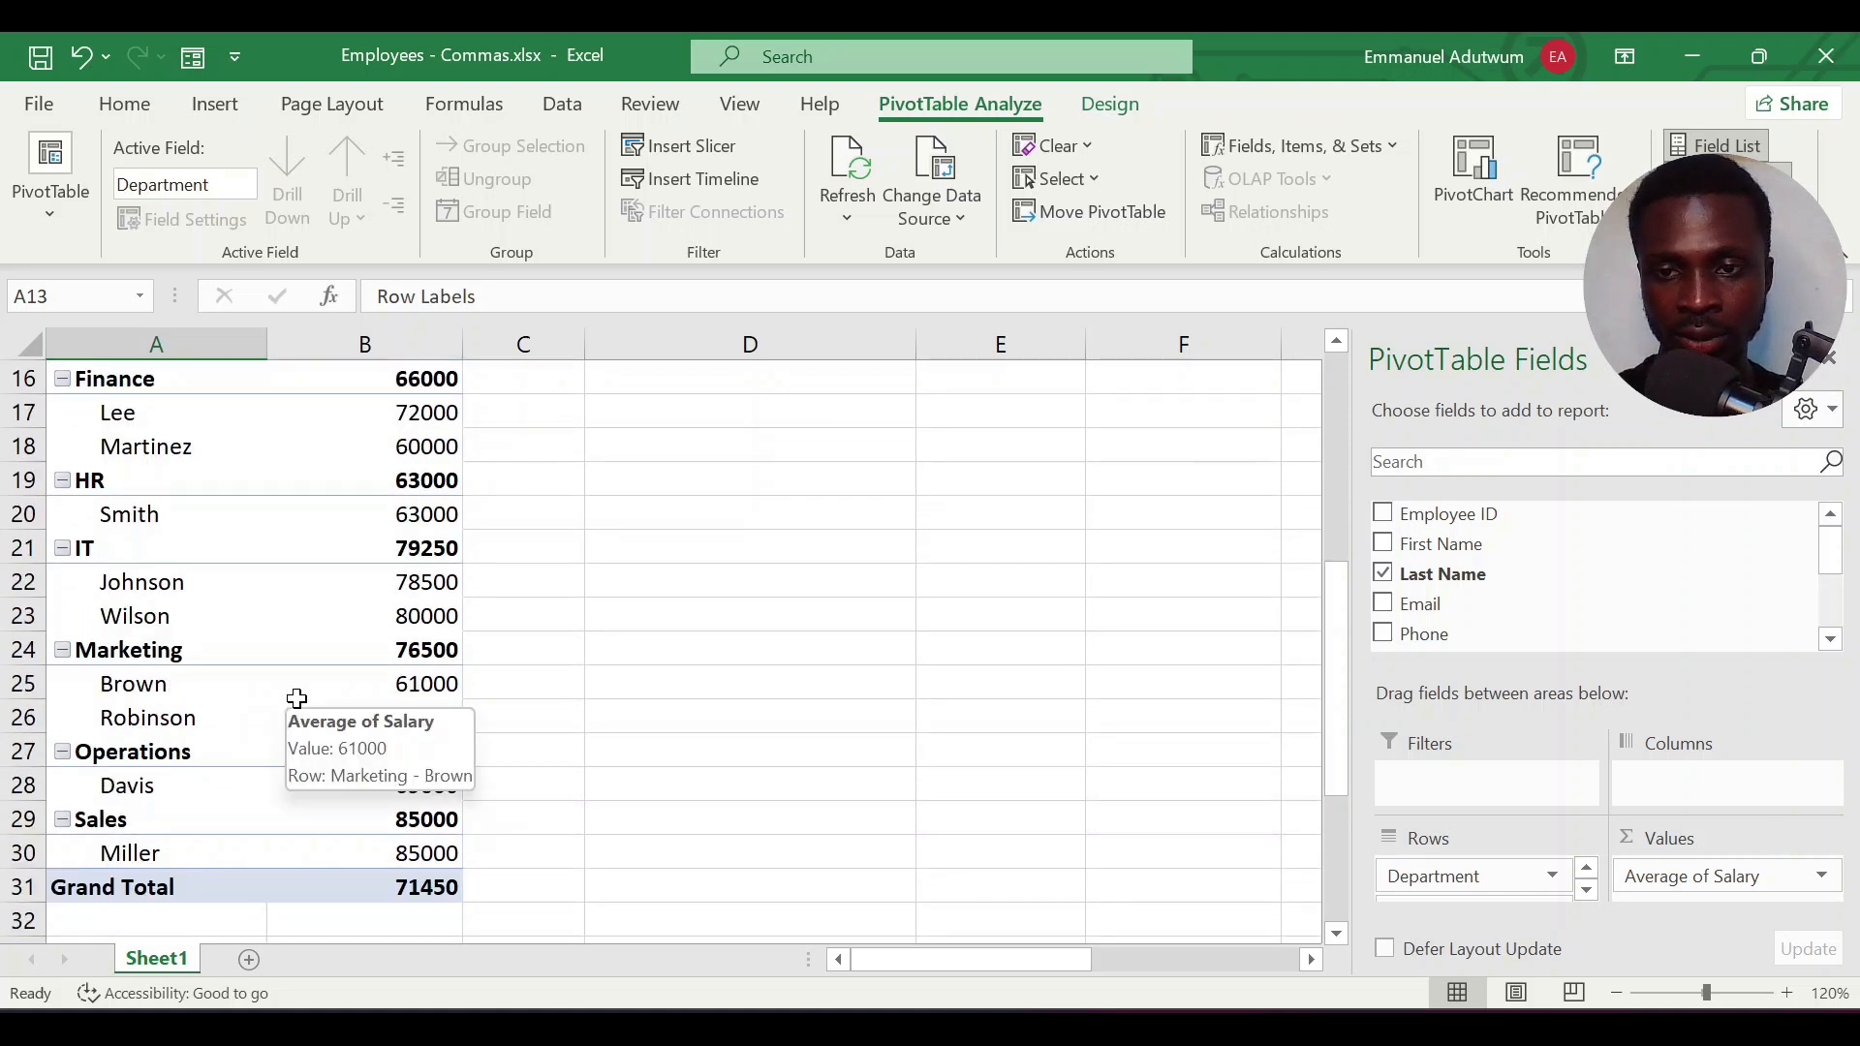
{"action": "left_click", "coordinate": [1771, 876]}
{"action": "left_click", "coordinate": [1531, 905]}
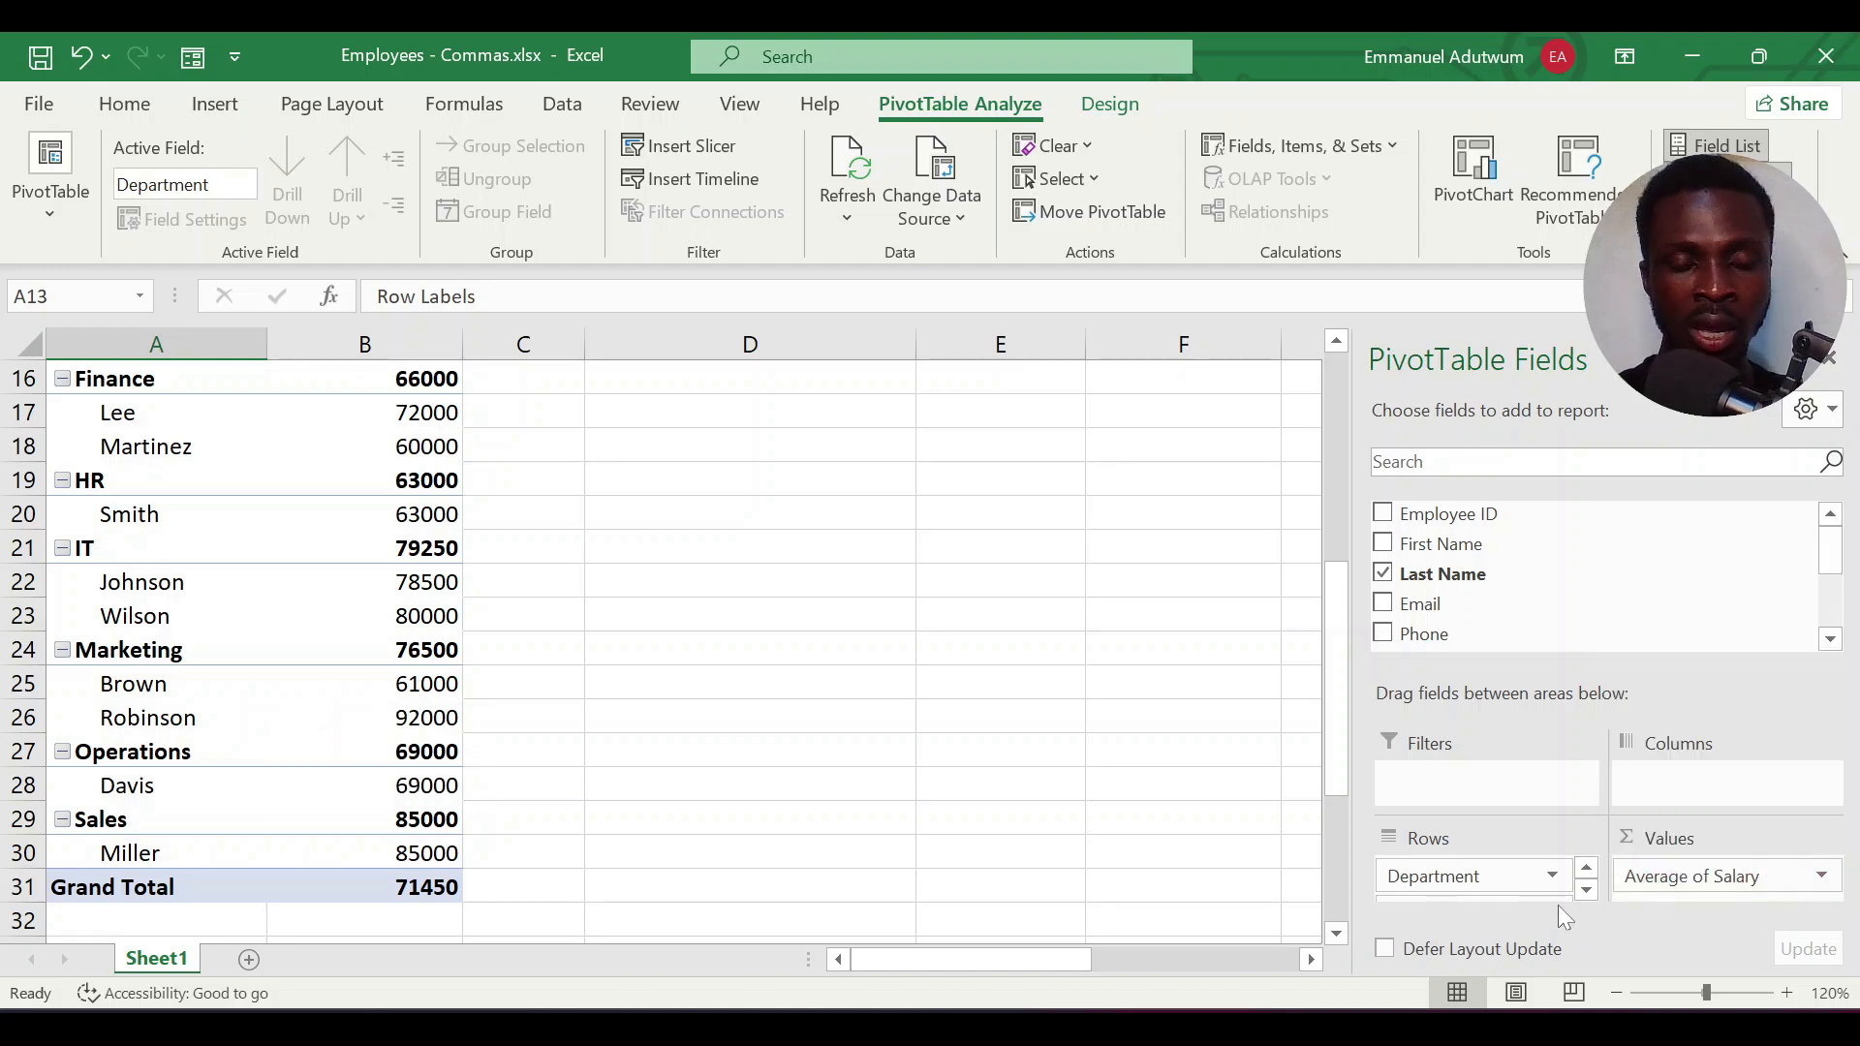
{"action": "left_click", "coordinate": [1686, 878]}
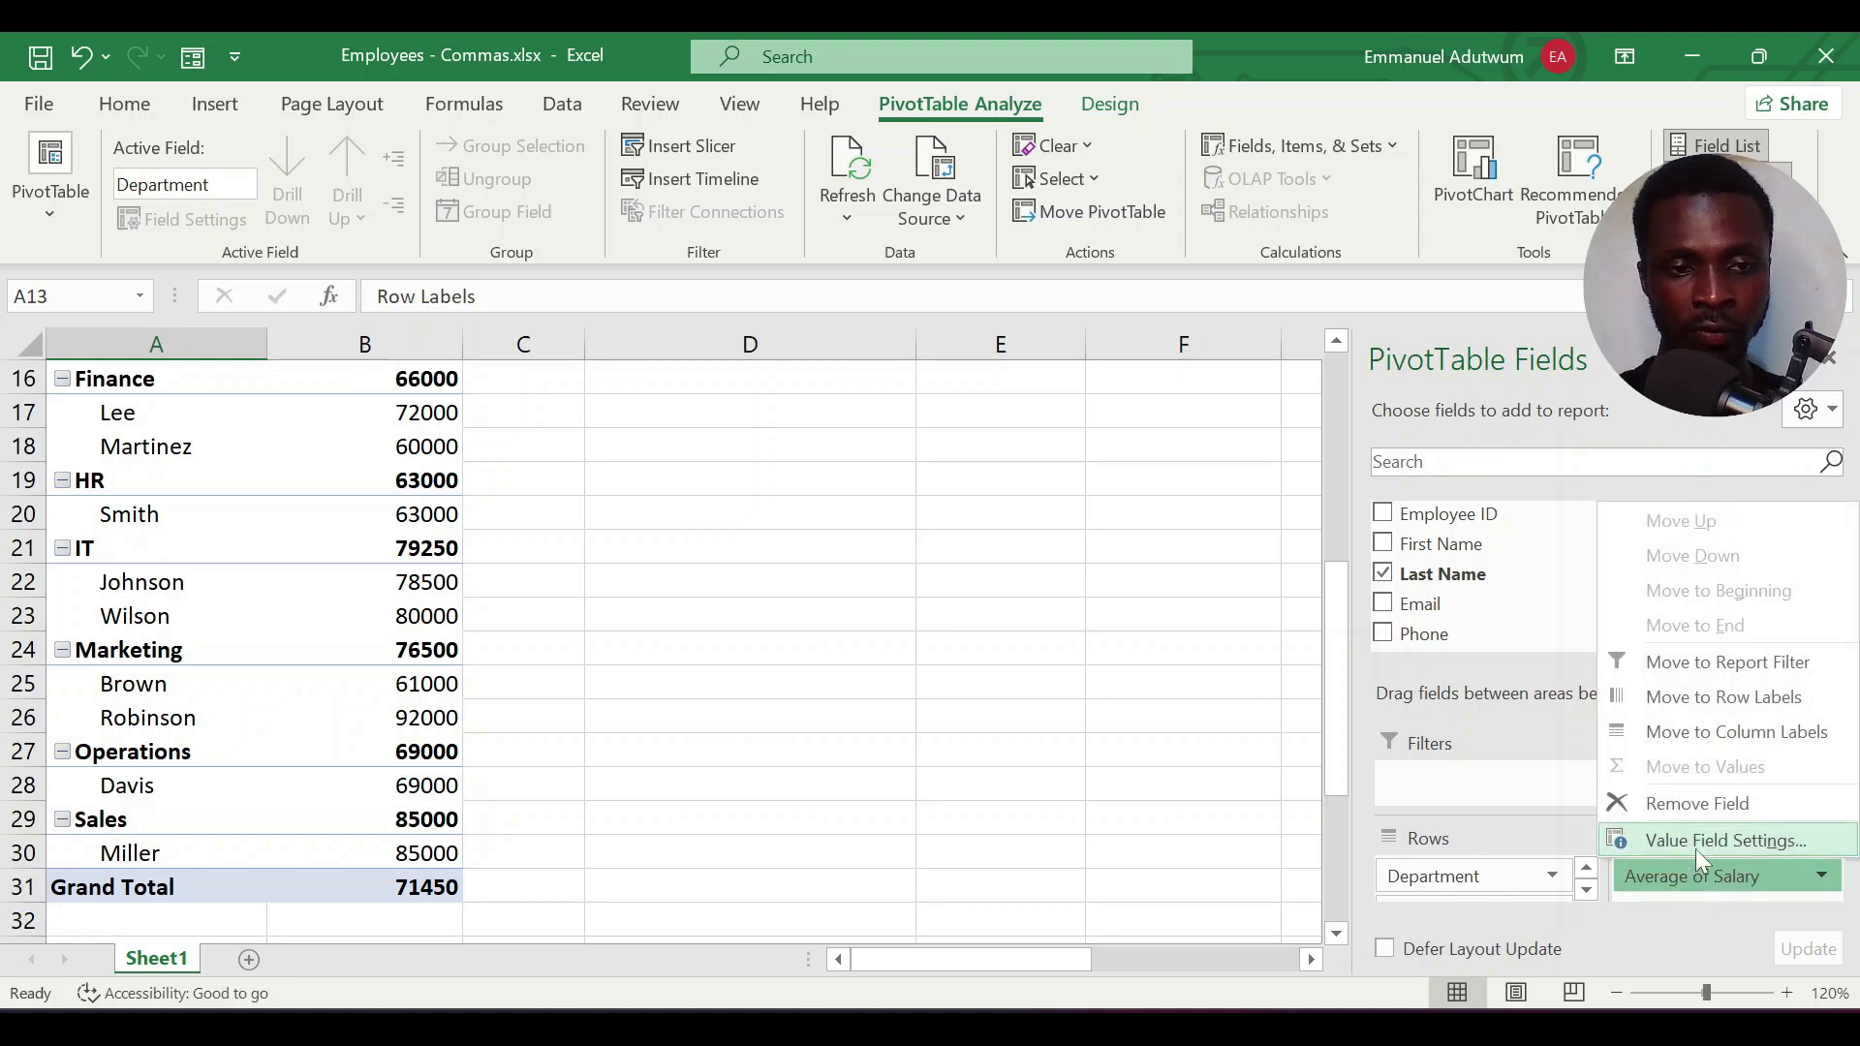
{"action": "left_click", "coordinate": [1695, 843]}
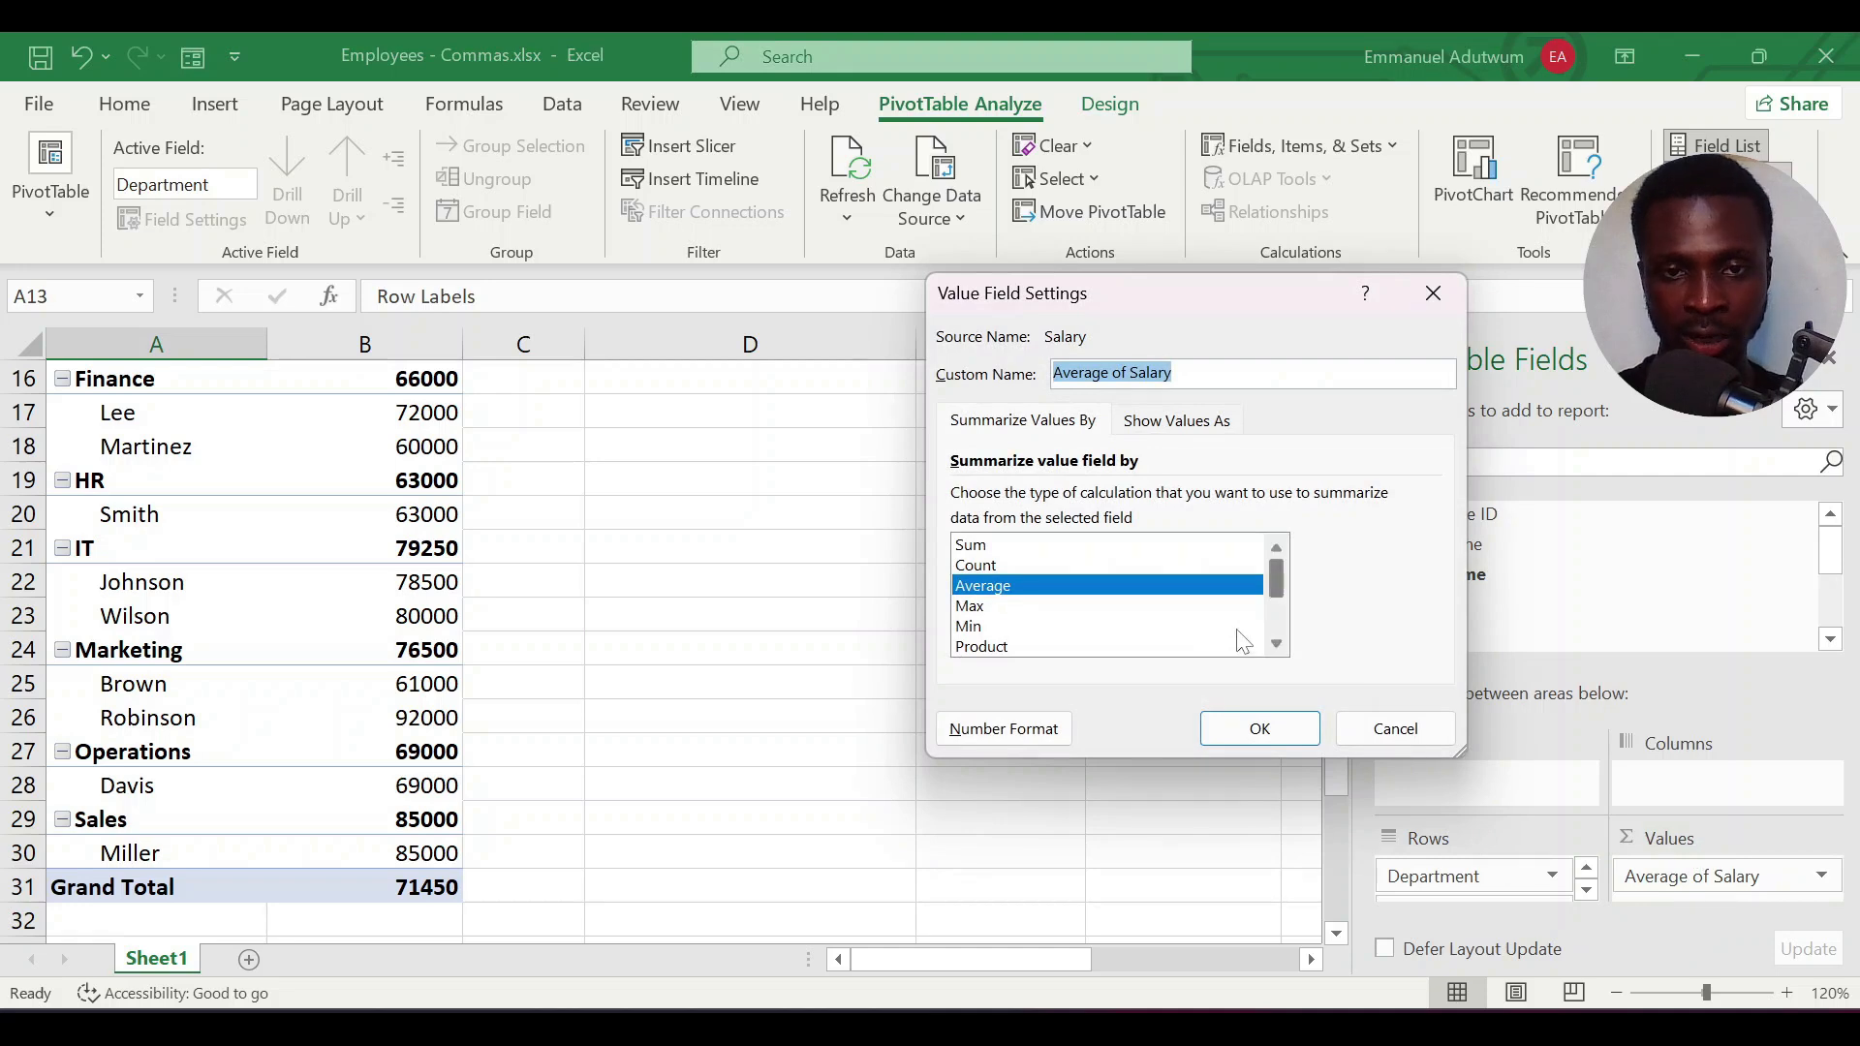
{"action": "left_click", "coordinate": [978, 548]}
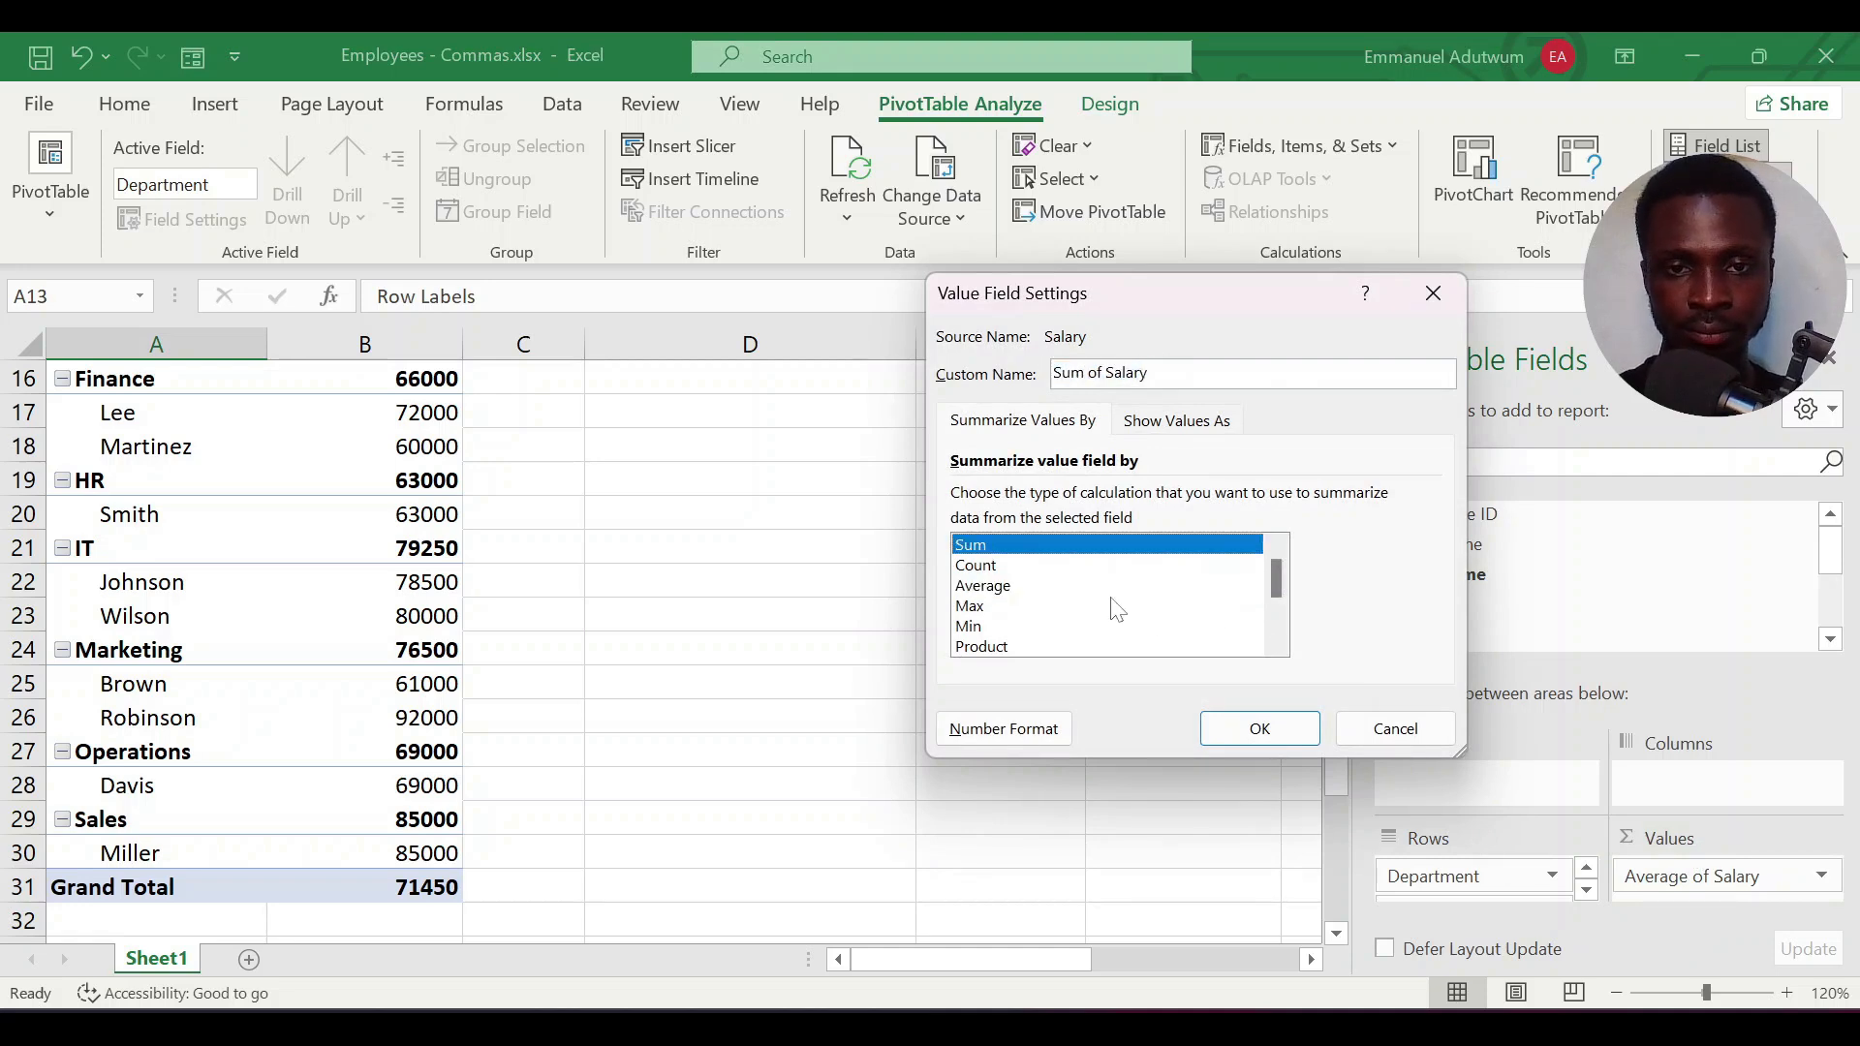
{"action": "left_click", "coordinate": [1247, 739]}
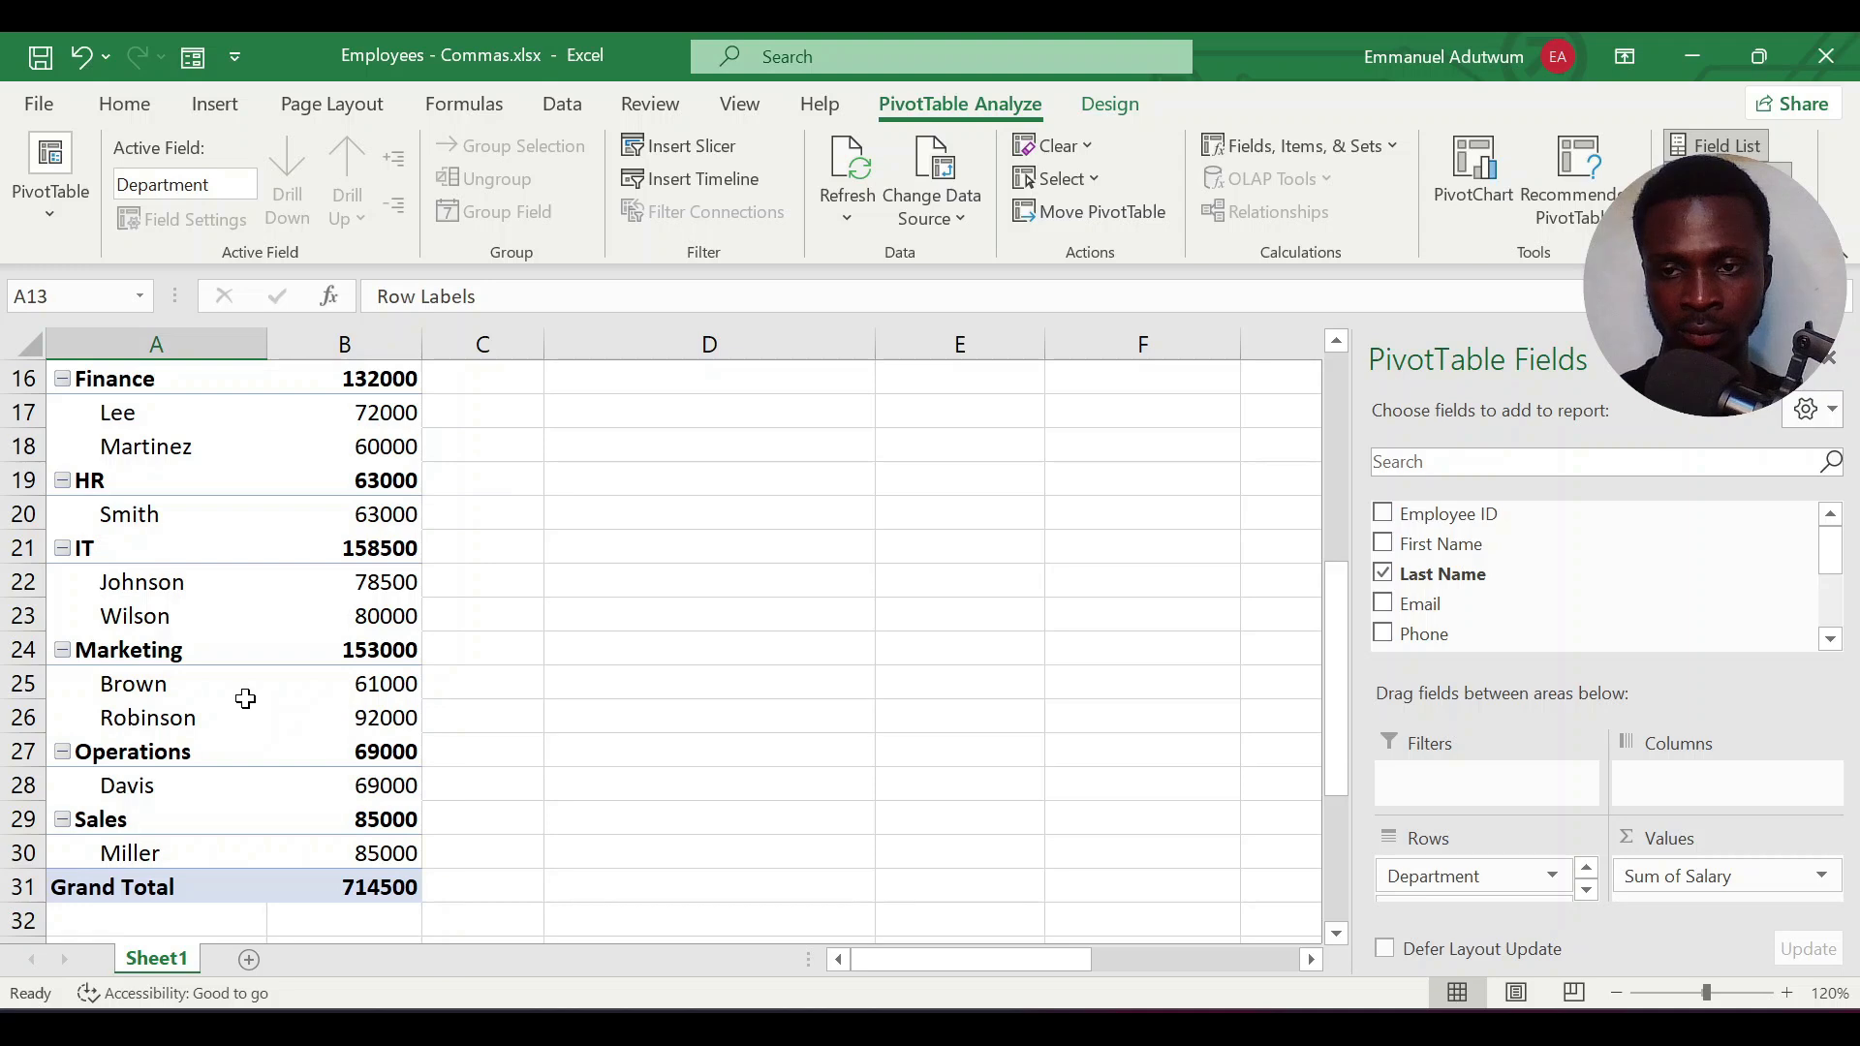